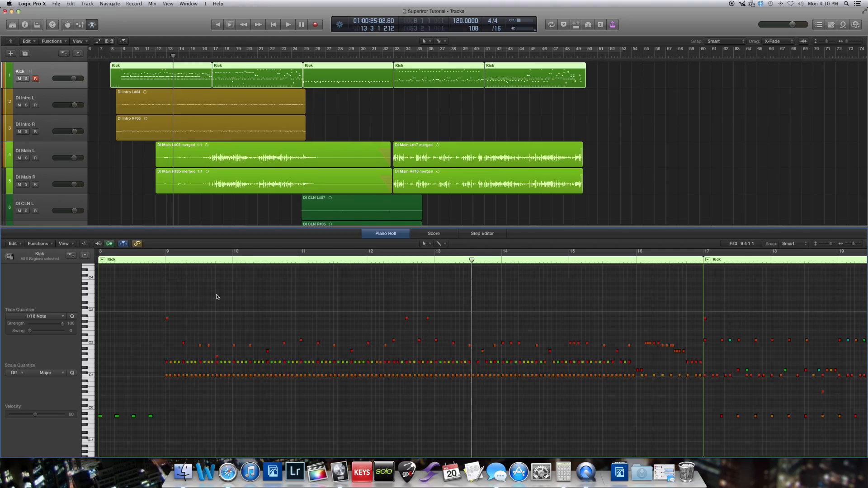
# Step: Move the first Kick region into the empty area at about bar 57, and play the song from bar 10
pyautogui.click(165, 261)
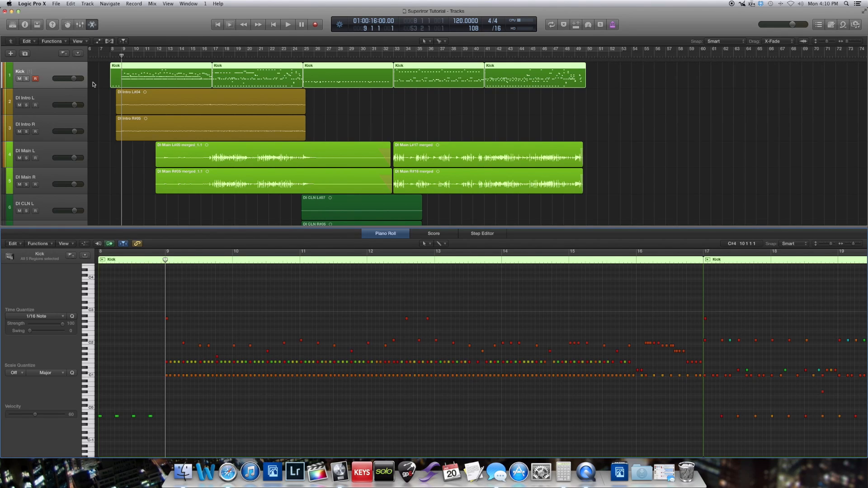
pyautogui.press('x')
pyautogui.moveTo(128, 78); pyautogui.dragTo(268, 70)
pyautogui.moveTo(115, 75); pyautogui.dragTo(680, 75)
pyautogui.click(134, 56)
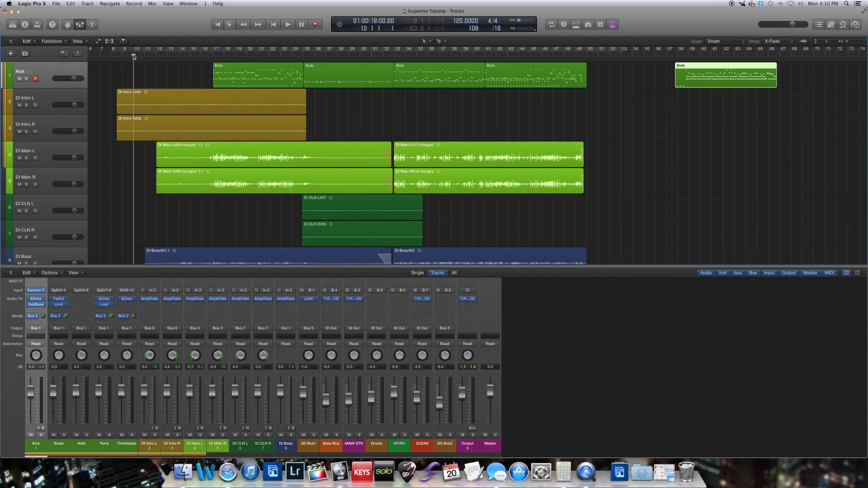
pyautogui.press('space')
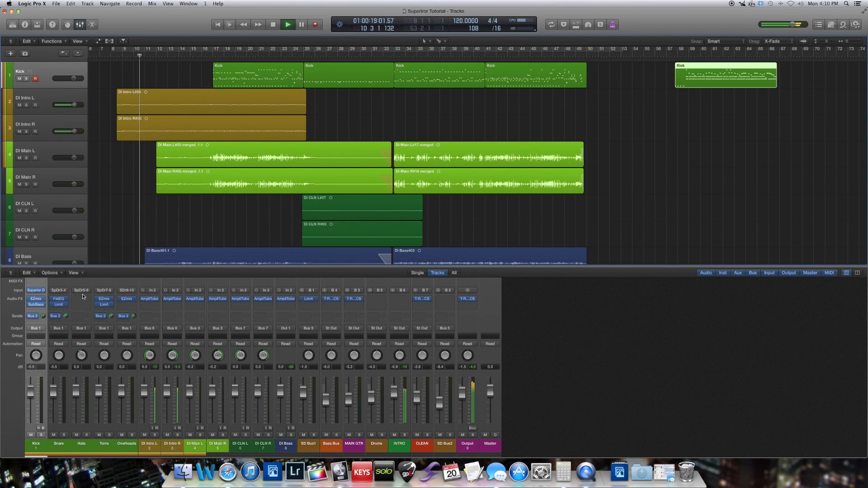
# Step: Open Superior Drummer on the Kick track and browse its grooves to Straight 4/4 under Heavy in the EZX Metal Machine library
pyautogui.click(37, 292)
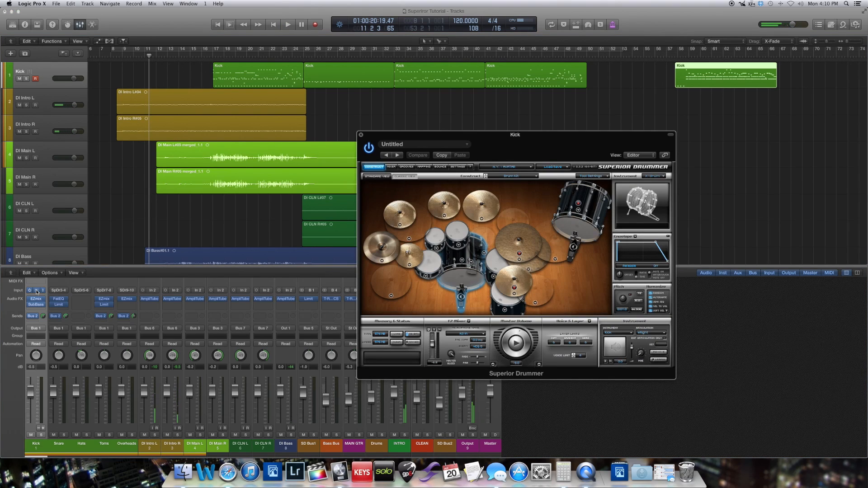
pyautogui.click(404, 167)
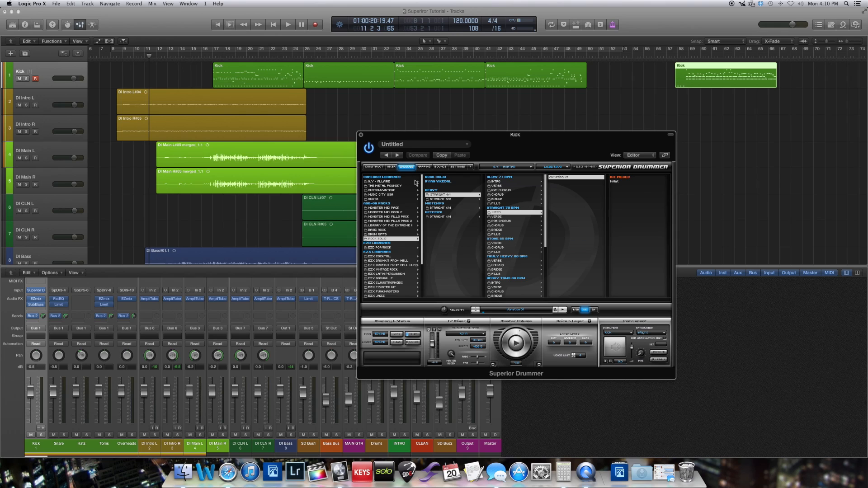
pyautogui.click(374, 234)
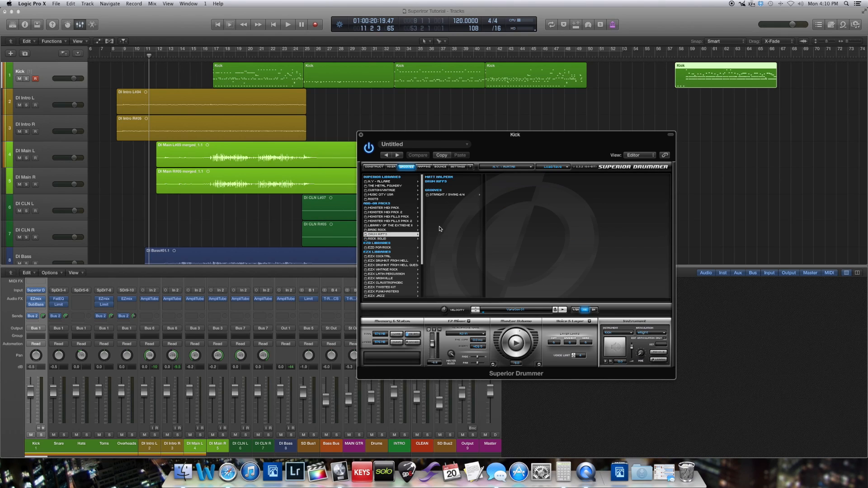
pyautogui.scroll(-3, 382, 283)
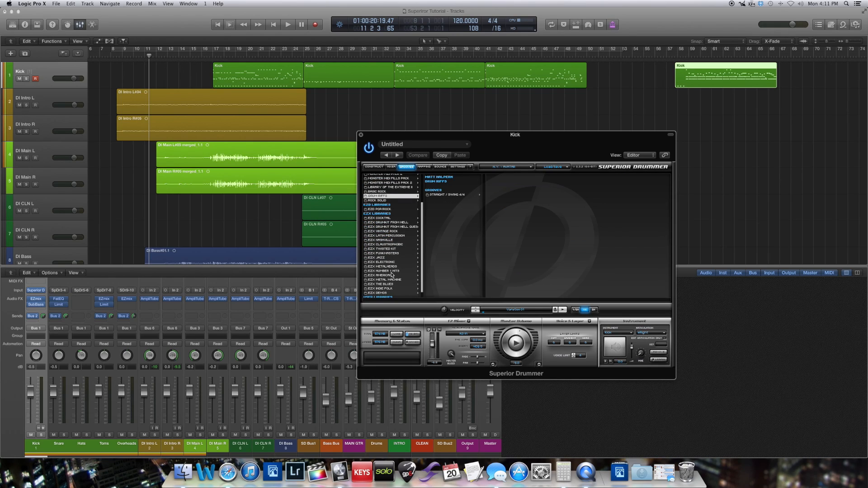
pyautogui.click(392, 281)
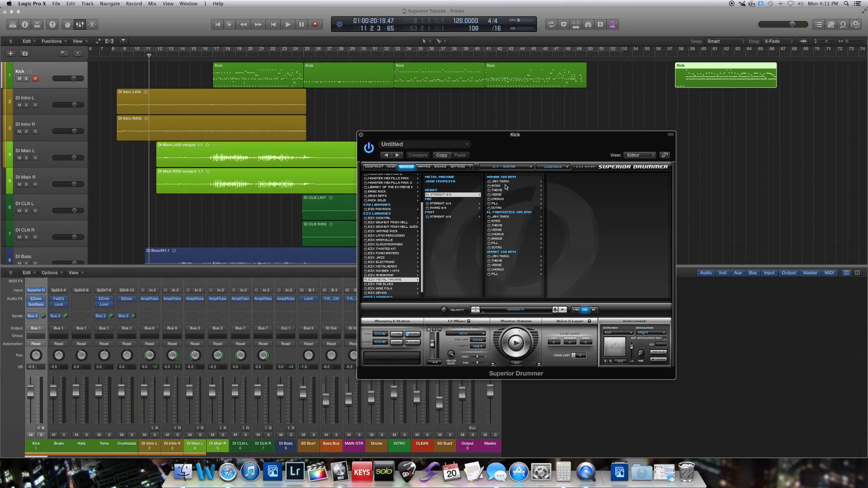
# Step: Audition the intro grooves of the first two Metal Machine songs, including Variation 02 of the second one
pyautogui.click(505, 186)
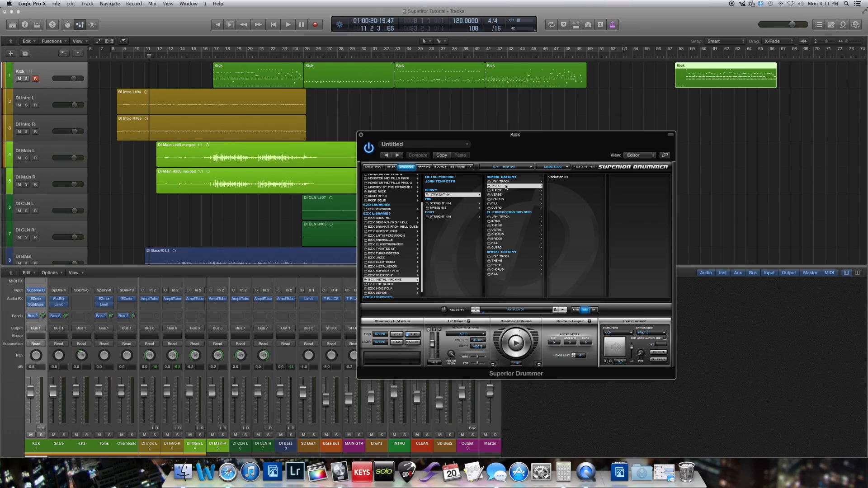
pyautogui.click(556, 177)
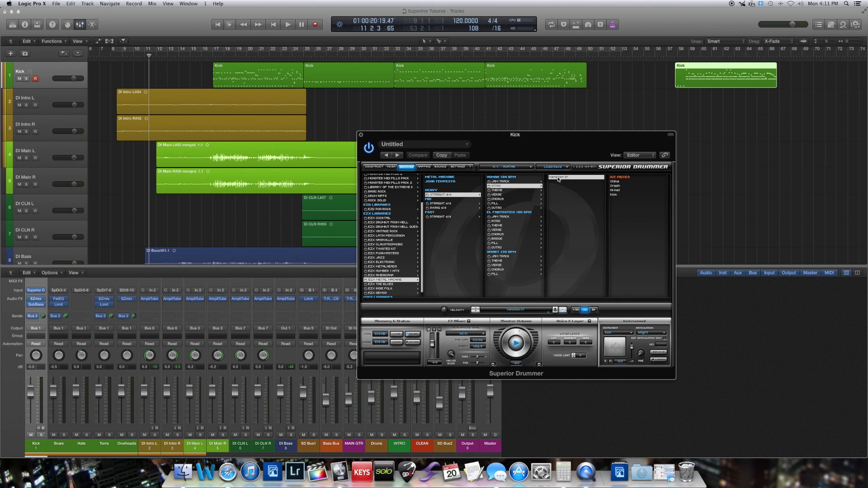
pyautogui.click(497, 221)
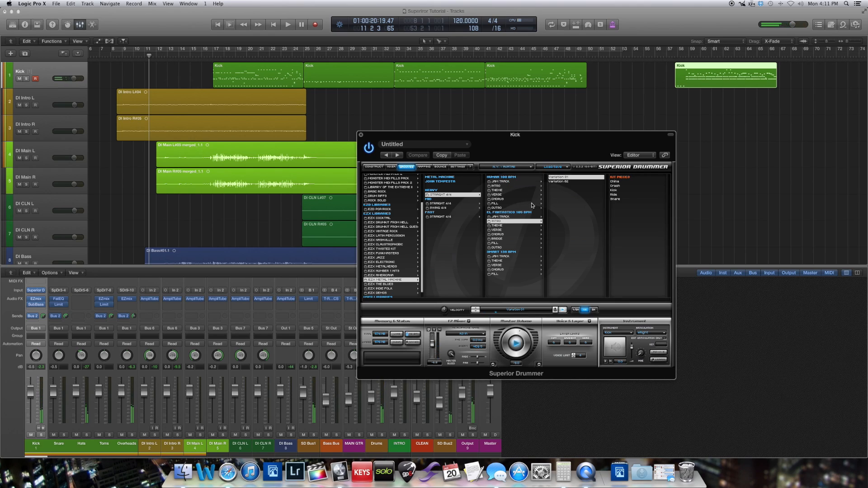
pyautogui.click(559, 181)
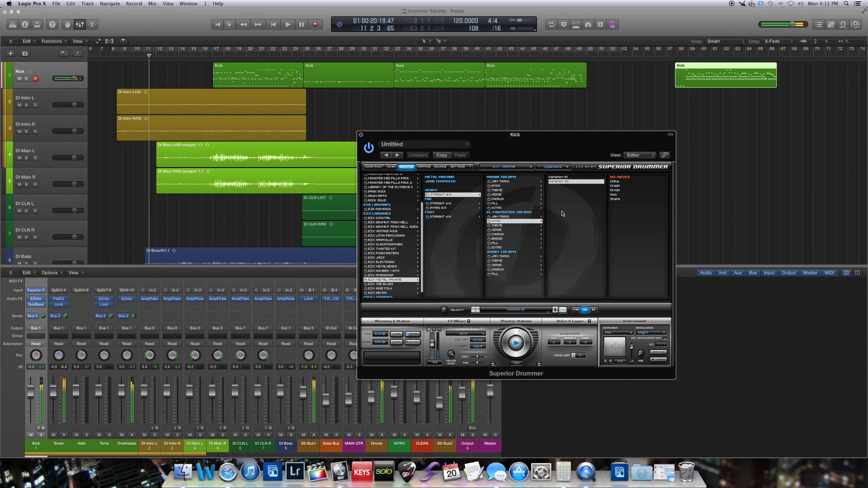
# Step: Audition fill variations 04, 08, 12 and 01 of the third Metal Machine song
pyautogui.click(503, 274)
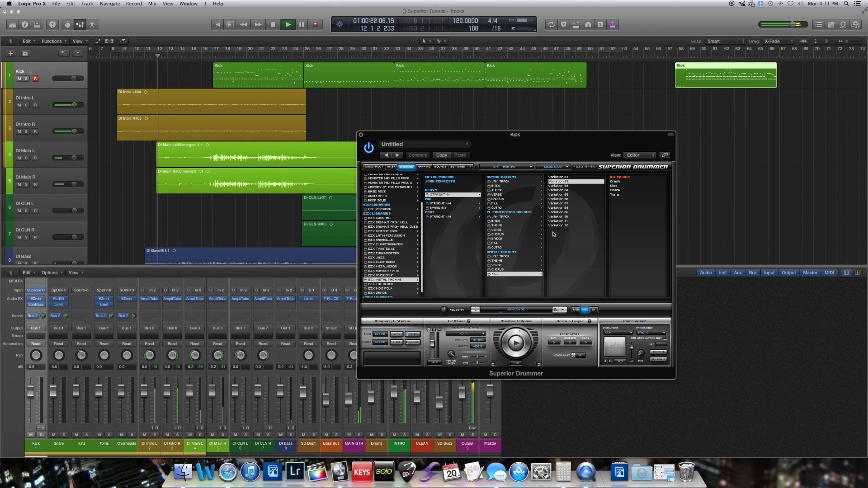
pyautogui.doubleClick(559, 190)
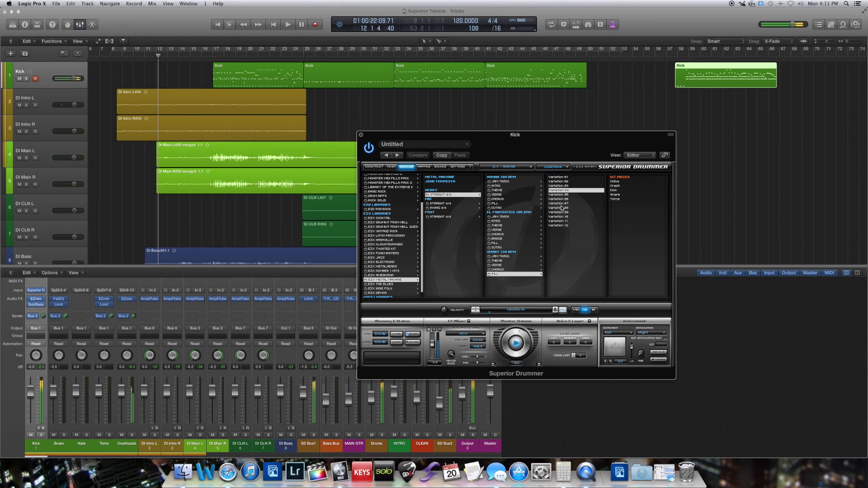
pyautogui.click(561, 208)
pyautogui.click(561, 226)
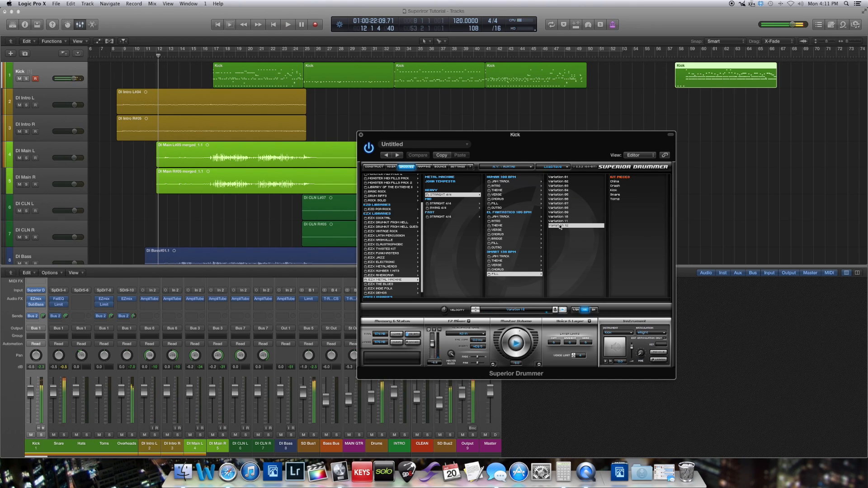
pyautogui.click(560, 178)
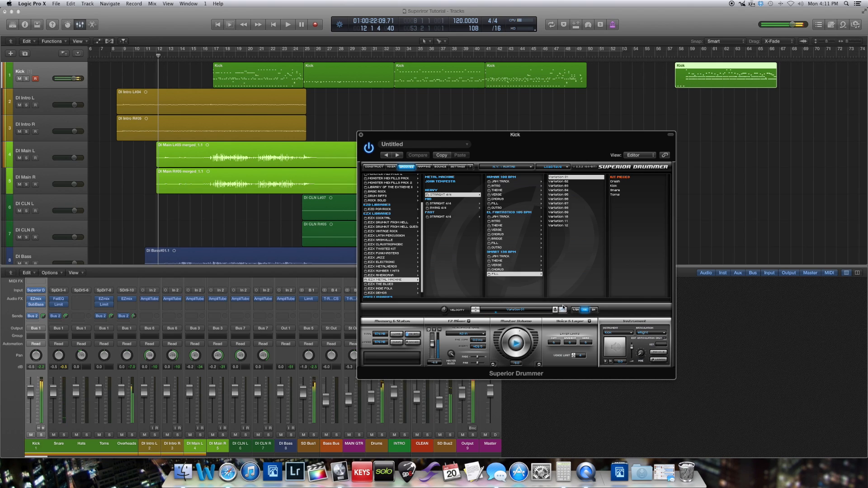
# Step: Audition bridge variations 03 and 02 of the El Fantastico song
pyautogui.click(499, 239)
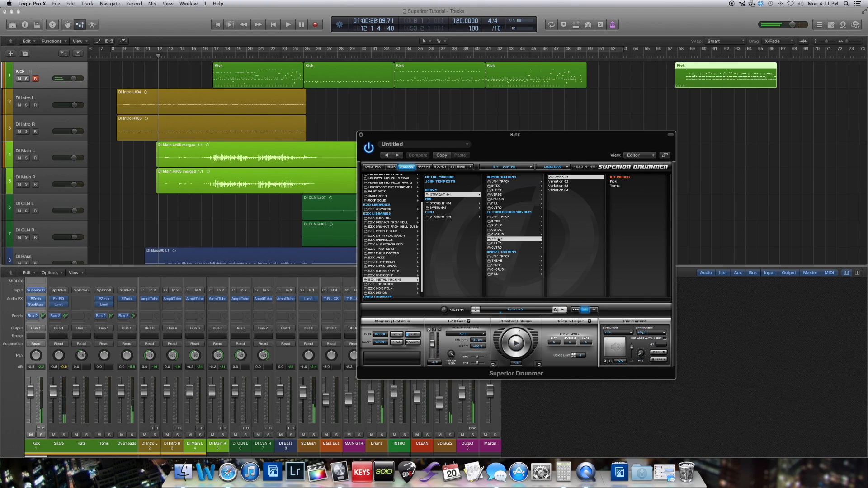
pyautogui.click(559, 186)
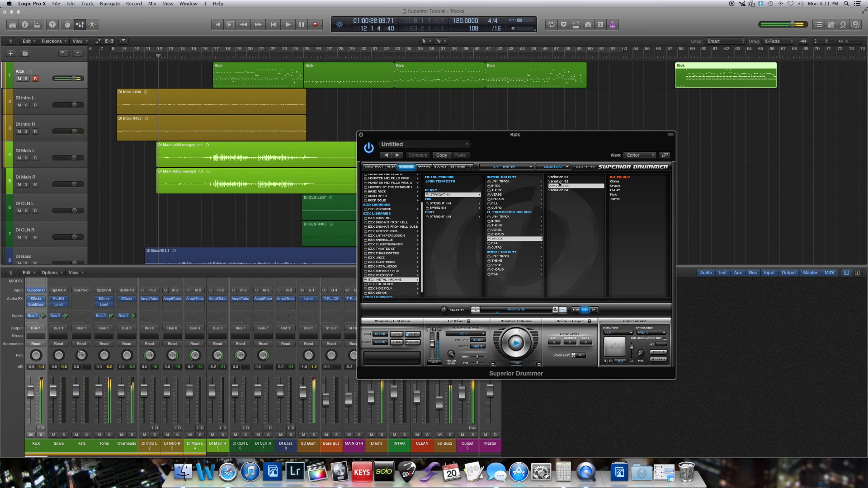
pyautogui.click(560, 182)
# Step: Place El Fantastico bridge Variation 04 on the Kick track at bar 9, and set the playhead before the intro
pyautogui.click(560, 190)
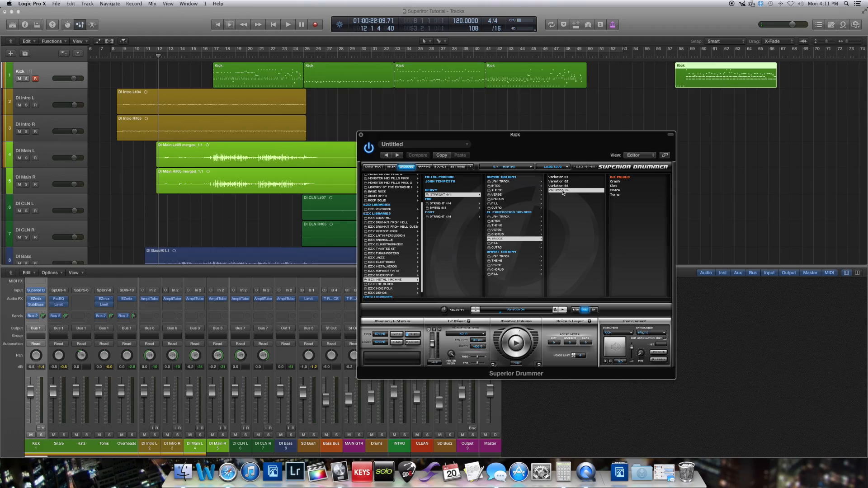
pyautogui.moveTo(510, 173); pyautogui.dragTo(147, 79)
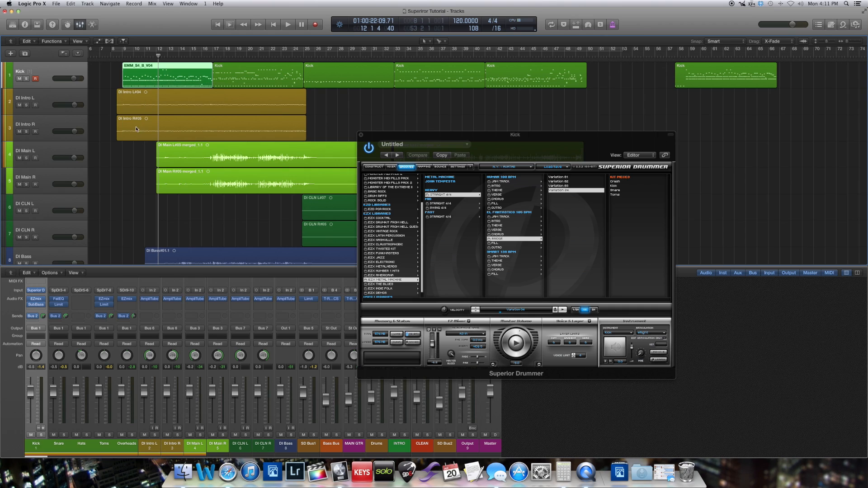
pyautogui.click(116, 56)
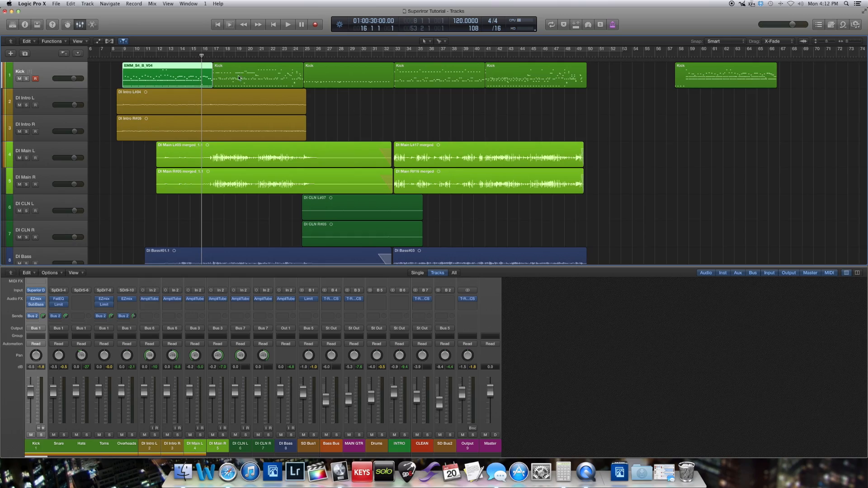
# Step: Open the new EMM_S4_B_V04 groove region in the Piano Roll, with the Kick track enlarged around bar 16
pyautogui.press('super+Right')
pyautogui.press('super+Right')
pyautogui.press('super+Right')
pyautogui.press('super+Right')
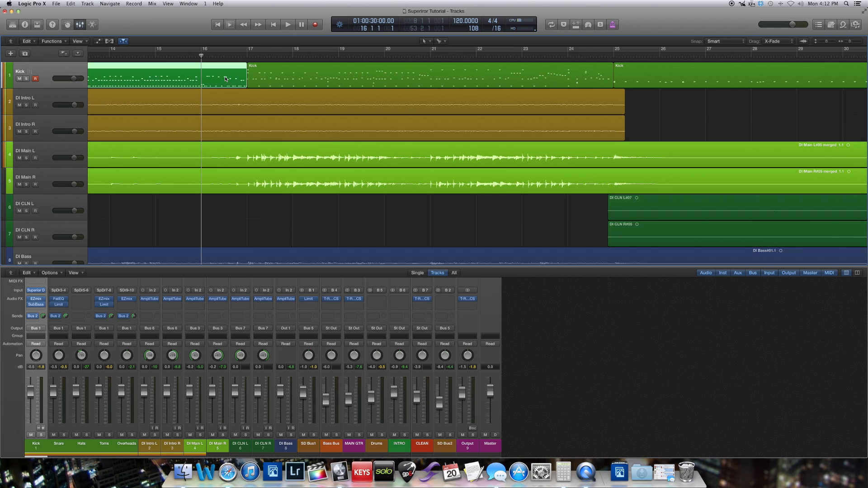
pyautogui.press('super+Down')
pyautogui.press('super+Down')
pyautogui.press('super+Down')
pyautogui.press('super+Down')
pyautogui.press('super+Right')
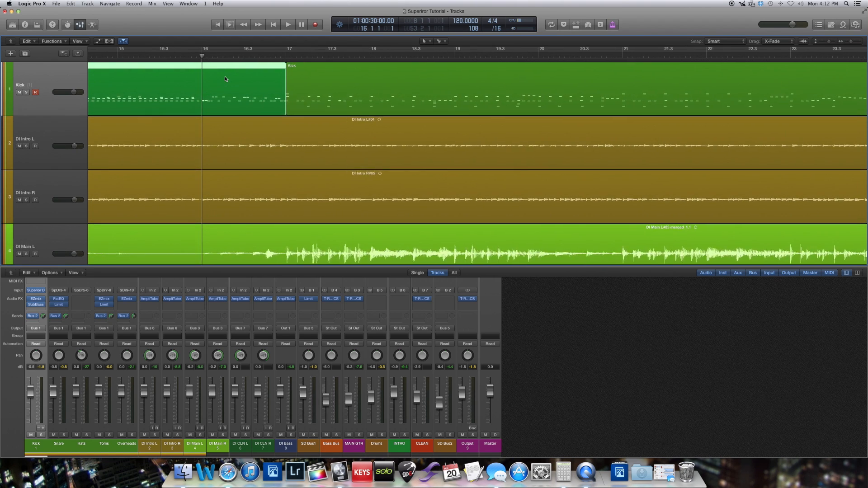
pyautogui.press('super+Down')
pyautogui.press('p')
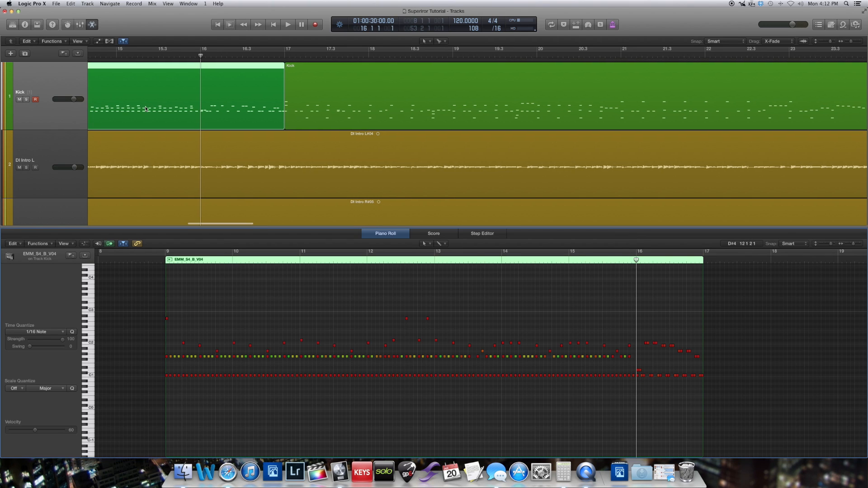
# Step: Split the EMM_S4_B_V04 region at bar 16 to isolate the drum fill in its final bar
pyautogui.keyDown('super'); pyautogui.click(201, 108); pyautogui.keyUp('super')
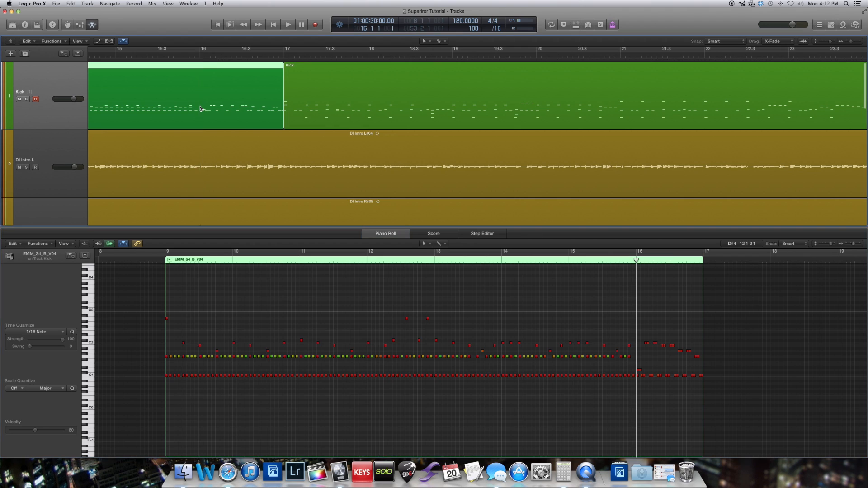
pyautogui.keyDown('super'); pyautogui.click(201, 108); pyautogui.keyUp('super')
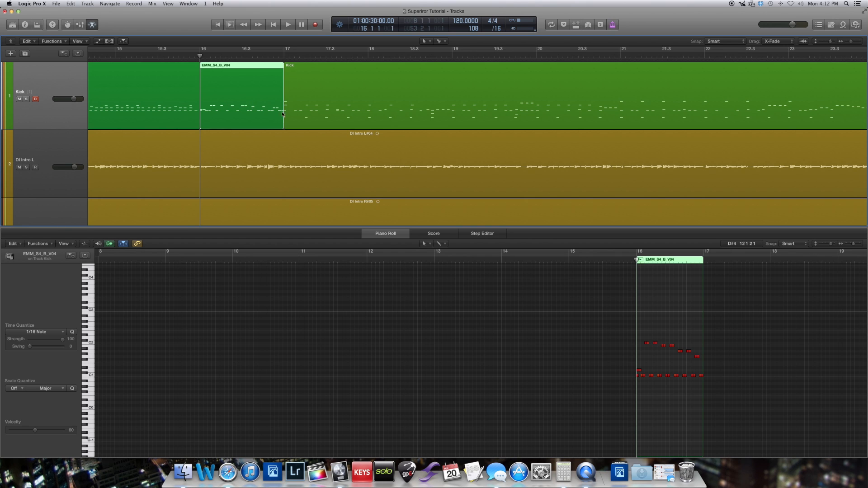
pyautogui.hscroll(5, 600, 370)
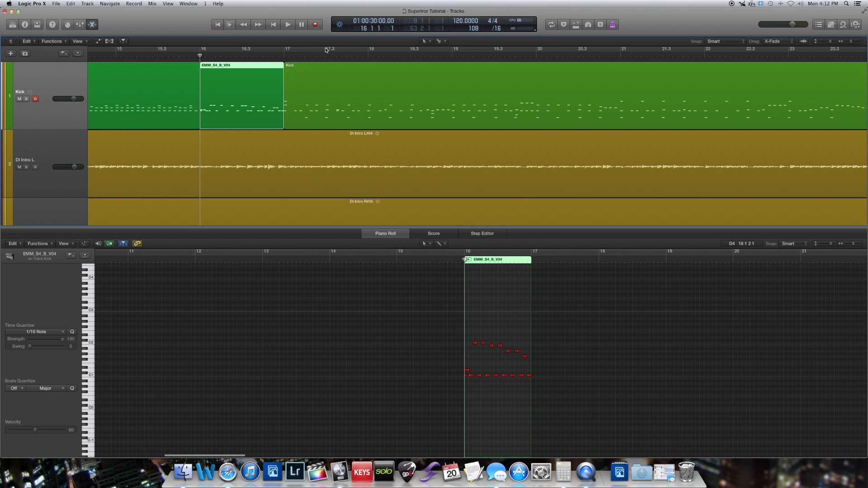
# Step: Split the relocated Kick region at bar 66 to isolate its closing drum fill
pyautogui.press('super+Left')
pyautogui.press('super+Left')
pyautogui.press('super+Left')
pyautogui.press('super+Left')
pyautogui.press('super+Left')
pyautogui.press('super+Left')
pyautogui.press('super+Left')
pyautogui.press('super+Left')
pyautogui.press('super+Left')
pyautogui.press('super+Left')
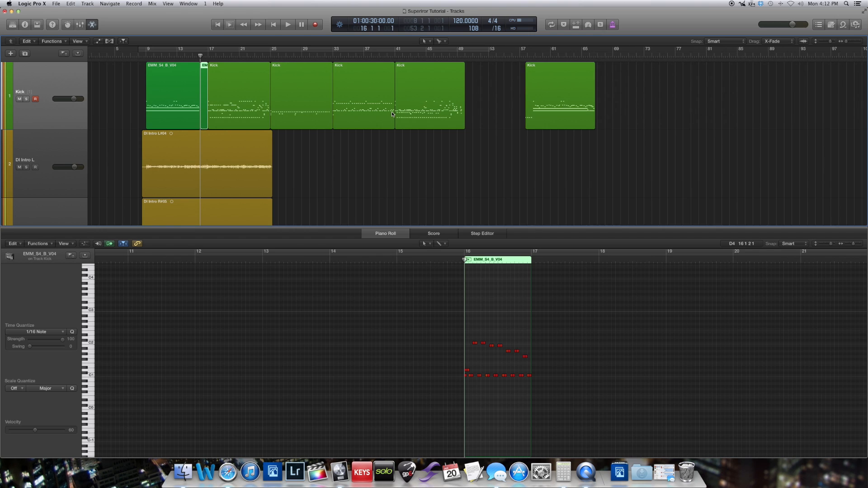
pyautogui.press('super+Right')
pyautogui.press('super+Right')
pyautogui.hscroll(5, 391, 111)
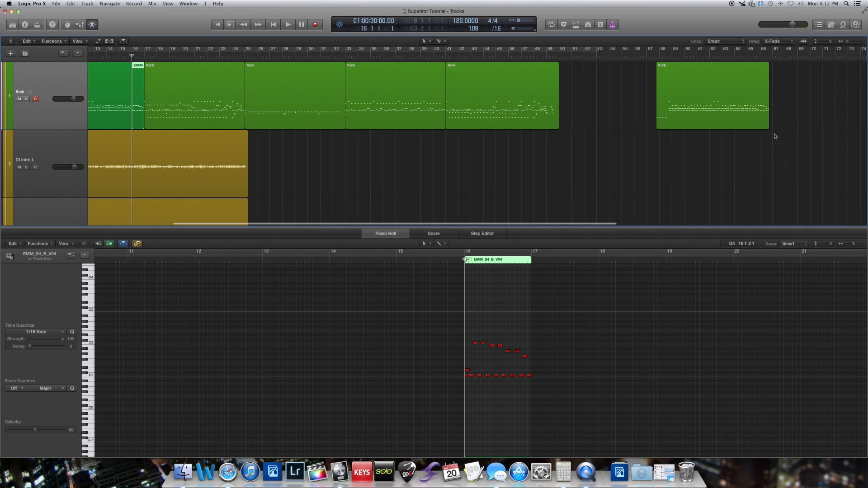
pyautogui.click(760, 112)
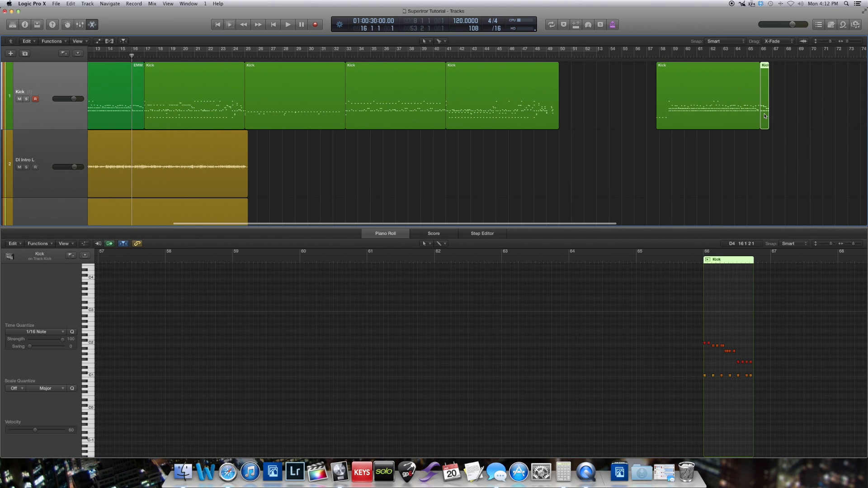
# Step: Select the EMM_S4_B_V04 groove region and play its closing fill from bar 16
pyautogui.click(139, 111)
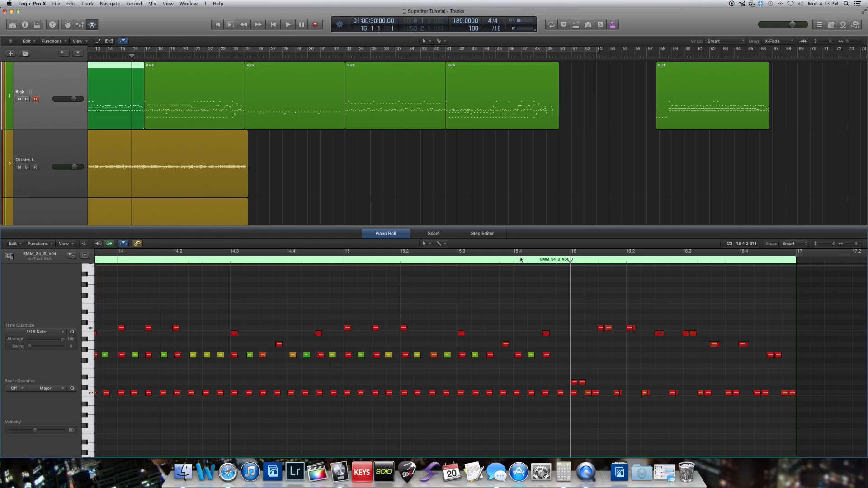
pyautogui.press('space')
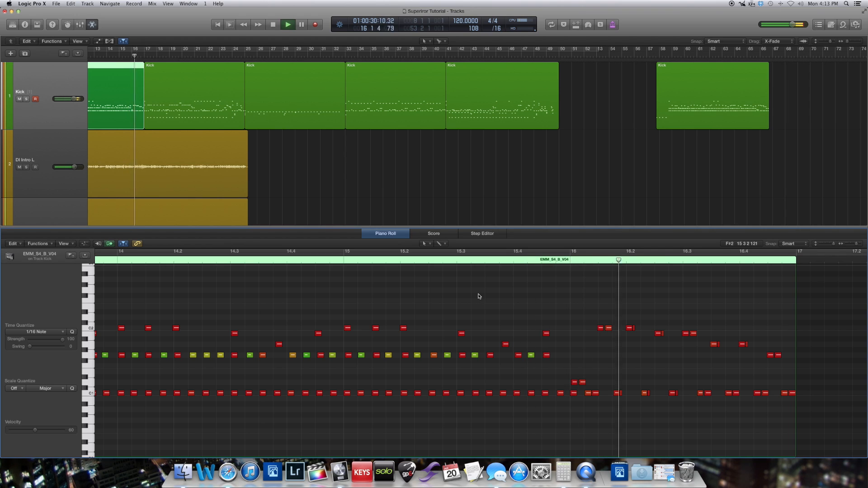
pyautogui.press('space')
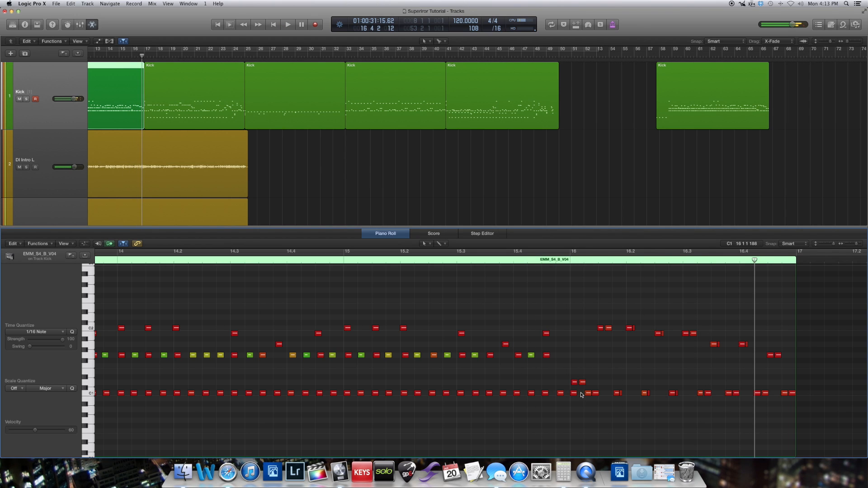
# Step: Move the third C1 kick note after the start of bar 16 up to C2
pyautogui.click(595, 393)
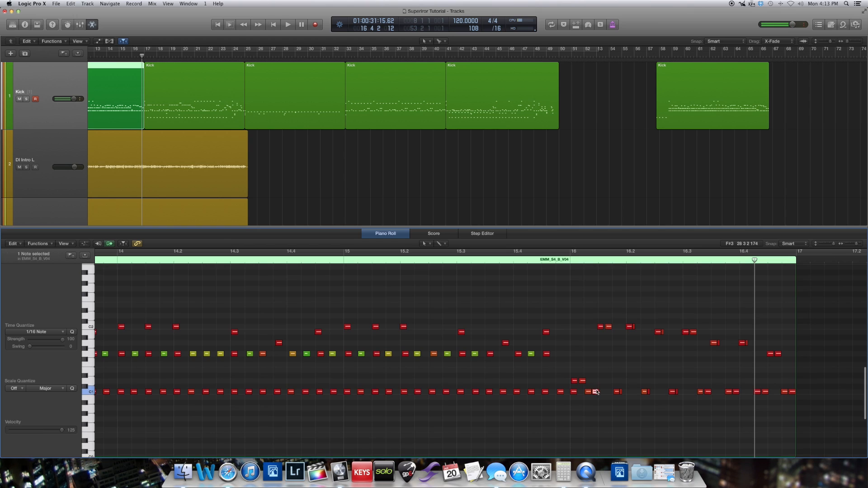
pyautogui.moveTo(594, 393); pyautogui.dragTo(592, 329)
pyautogui.scroll(-1, 592, 329)
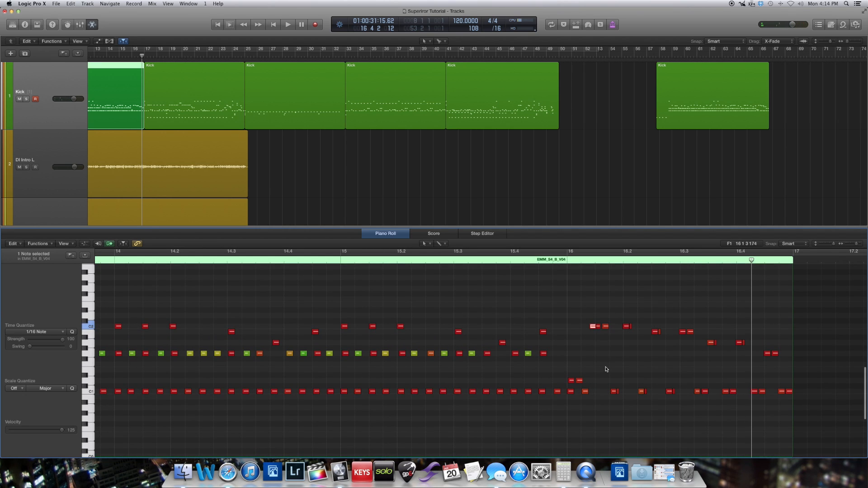
# Step: Play the fill from the end of bar 15 with the kick moved up to C2
pyautogui.click(539, 264)
pyautogui.press('space')
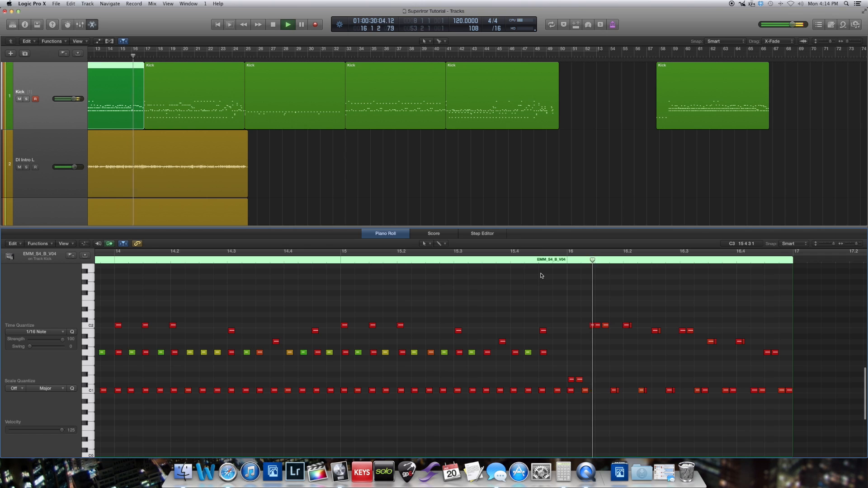
pyautogui.press('space')
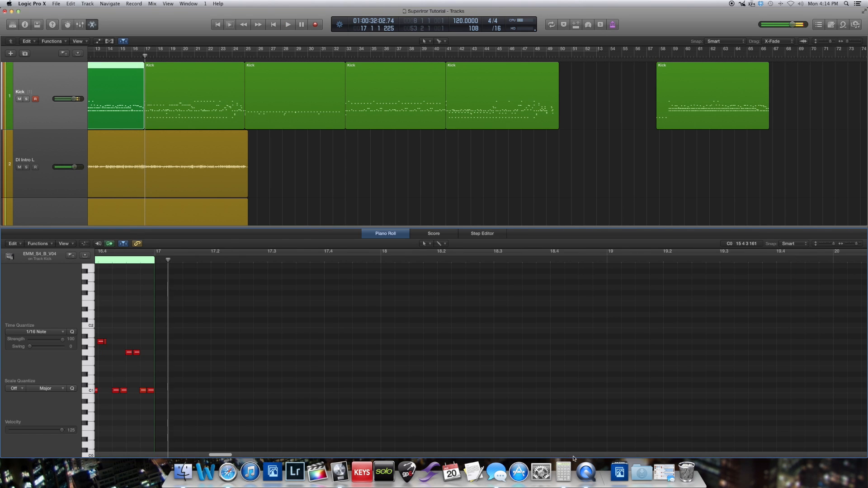
# Step: Delete the C1 kick notes beneath the bar 16 tom fill, keeping the first two, the third and the final pair, and audition the fill
pyautogui.hscroll(-8, 456, 376)
pyautogui.hscroll(-8, 456, 376)
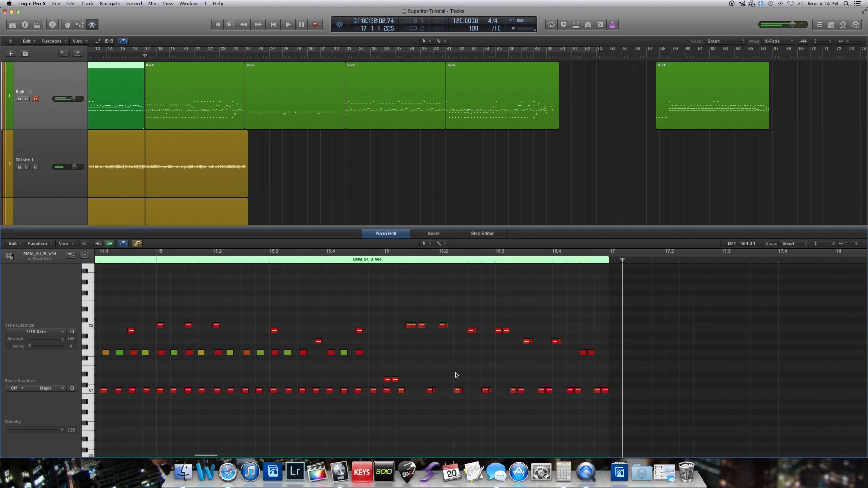
pyautogui.moveTo(433, 399); pyautogui.dragTo(440, 384)
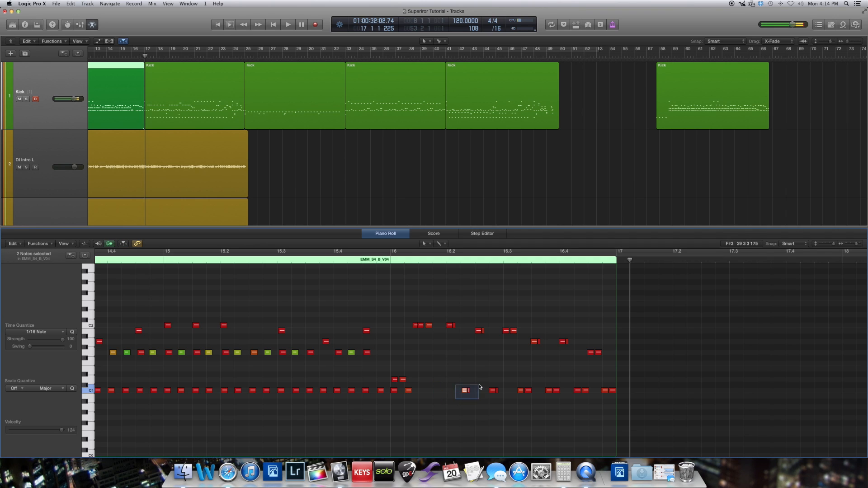
pyautogui.moveTo(485, 399); pyautogui.dragTo(499, 384)
pyautogui.press('Delete')
pyautogui.moveTo(540, 398); pyautogui.dragTo(589, 387)
pyautogui.press('Delete')
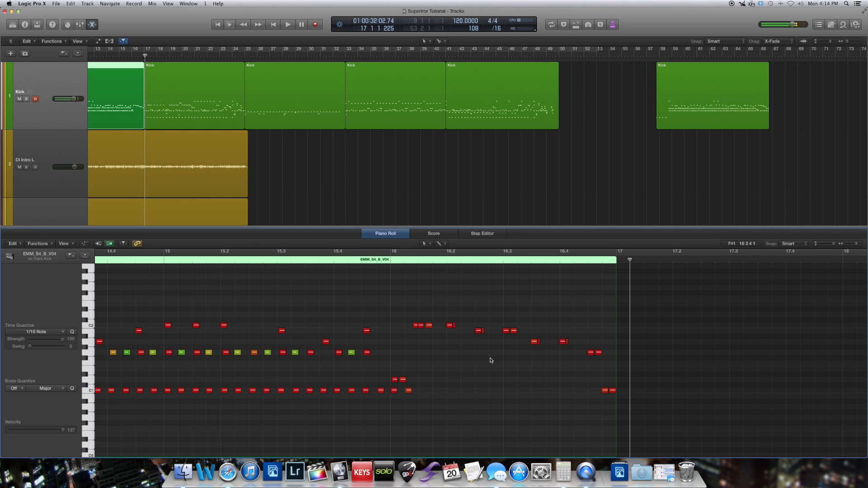
pyautogui.press('space')
pyautogui.click(368, 263)
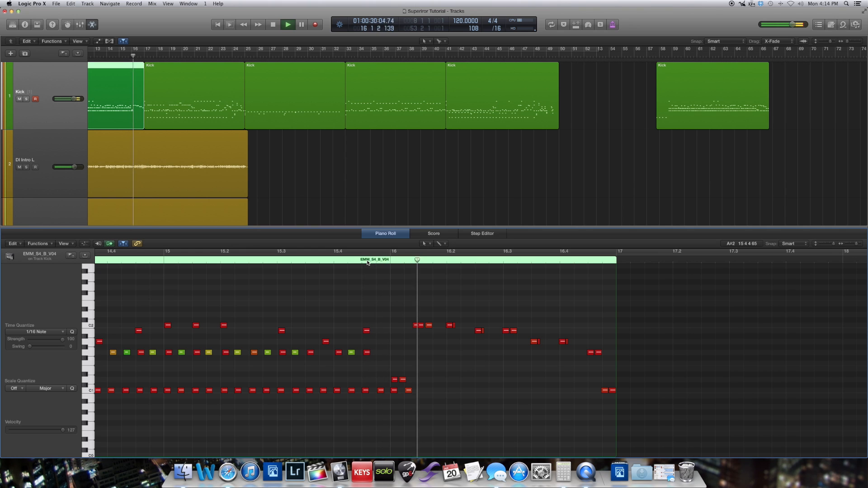
pyautogui.press('space')
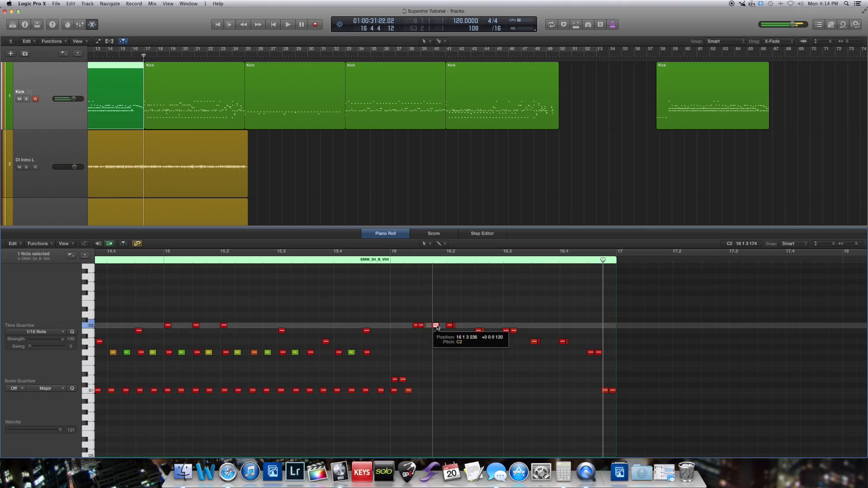
# Step: Move the third C2 note of the fill 120 ticks later, shift the first C2 note onto the second, and audition the spacing
pyautogui.moveTo(437, 327); pyautogui.dragTo(436, 327)
pyautogui.click(417, 327)
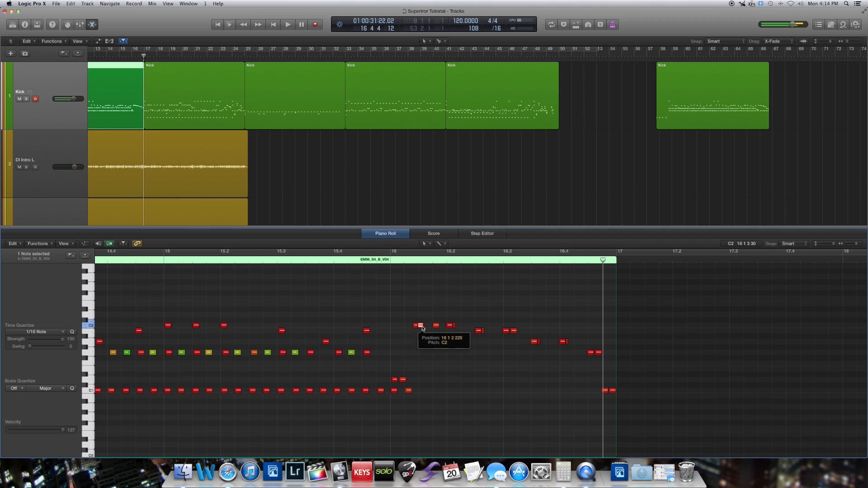
pyautogui.moveTo(417, 327); pyautogui.dragTo(421, 326)
pyautogui.click(376, 260)
pyautogui.press('space')
pyautogui.press('space')
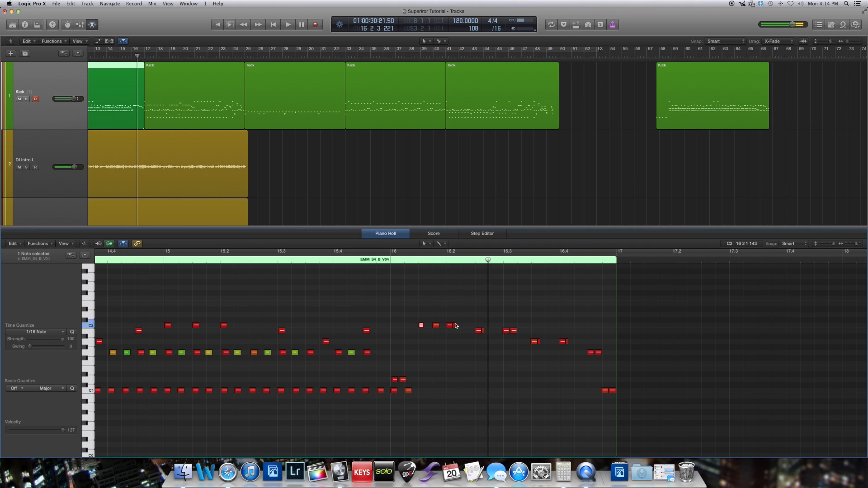
# Step: Remove the short duplicate trailing the C2 note at 16.2 and play the fill from the start of bar 16
pyautogui.click(452, 325)
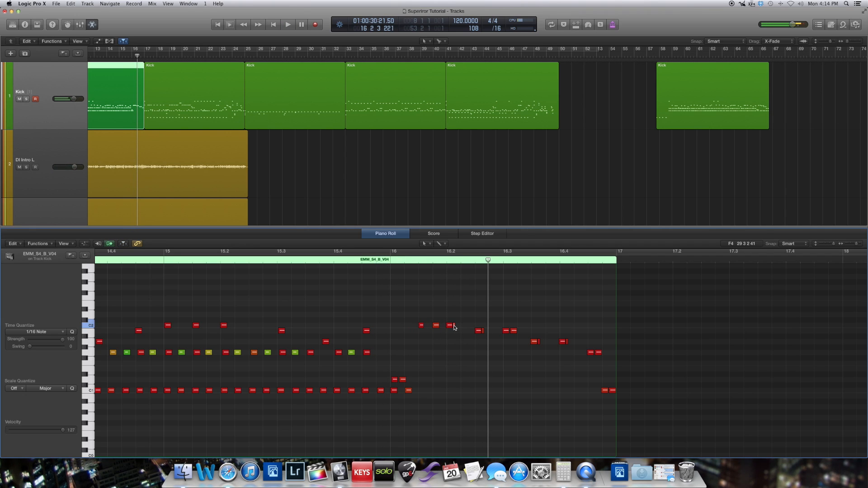
pyautogui.click(417, 261)
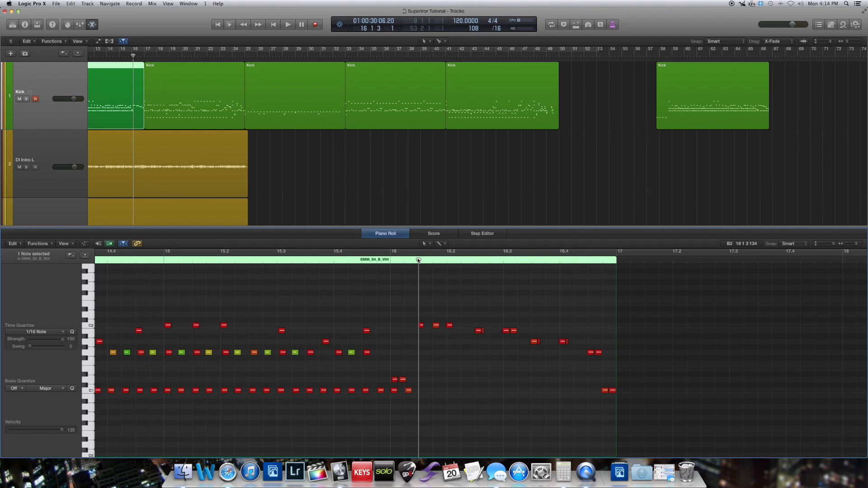
pyautogui.click(391, 260)
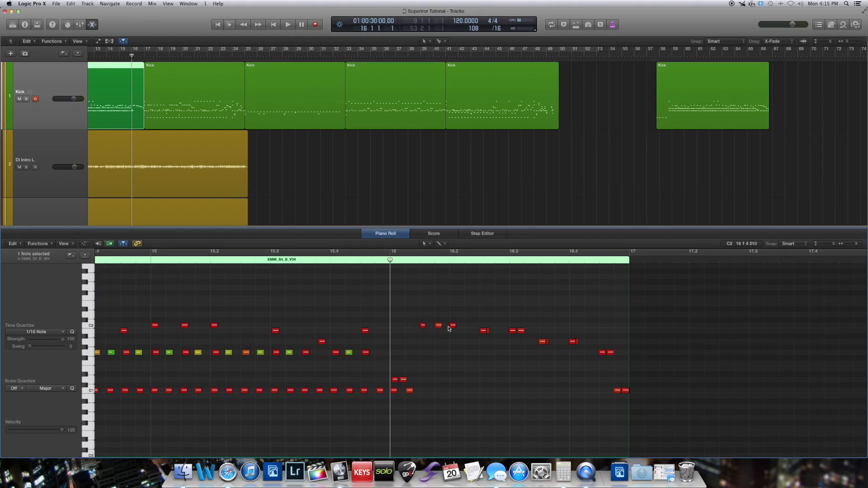
pyautogui.click(453, 326)
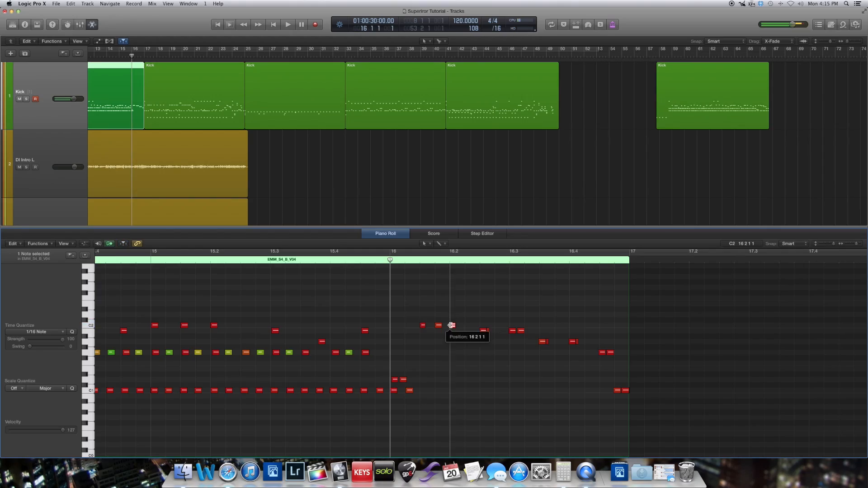
pyautogui.press('space')
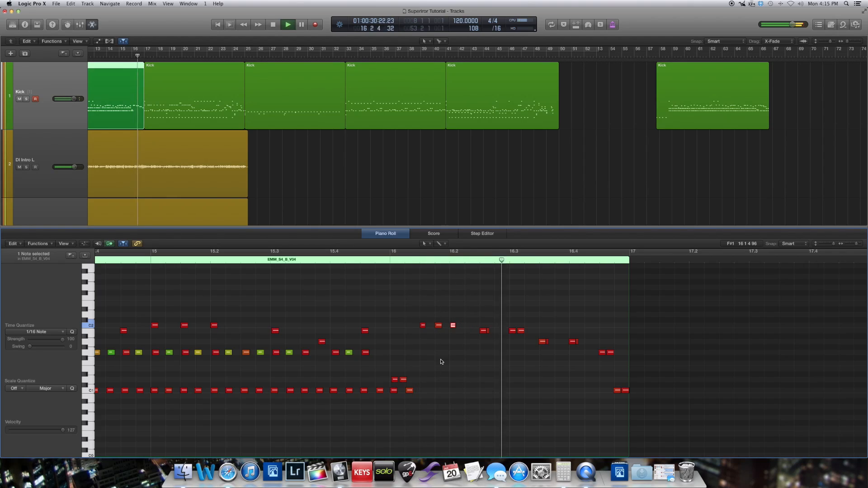
# Step: Copy the 16.2 C2 note and the B1 note following it one sixteenth later each, and move the last B1 note to 16 3 2
pyautogui.click(452, 325)
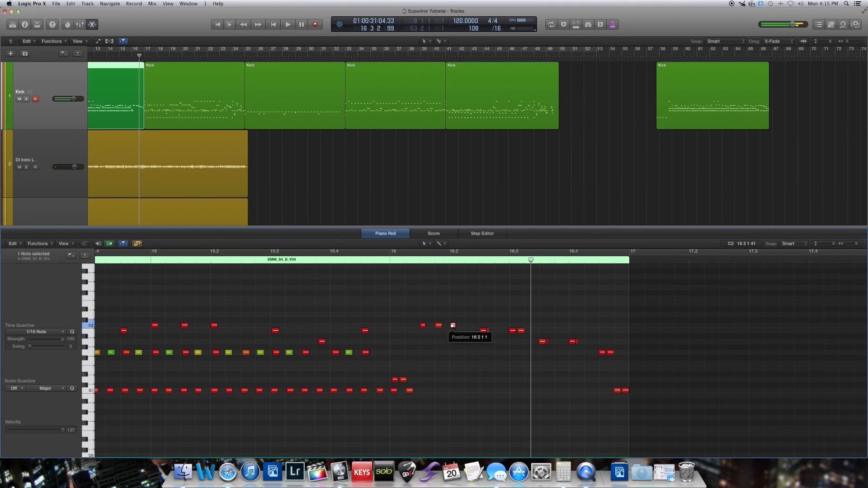
pyautogui.moveTo(452, 326); pyautogui.dragTo(468, 326)
pyautogui.click(488, 334)
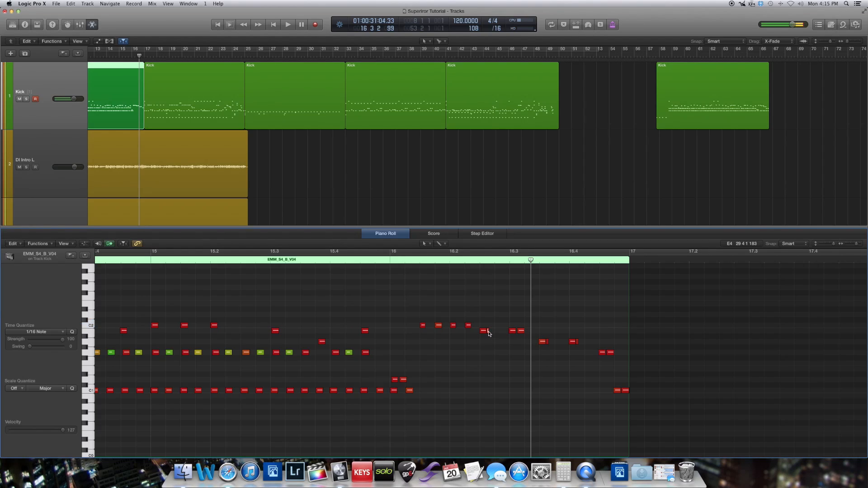
pyautogui.moveTo(483, 334); pyautogui.dragTo(499, 333)
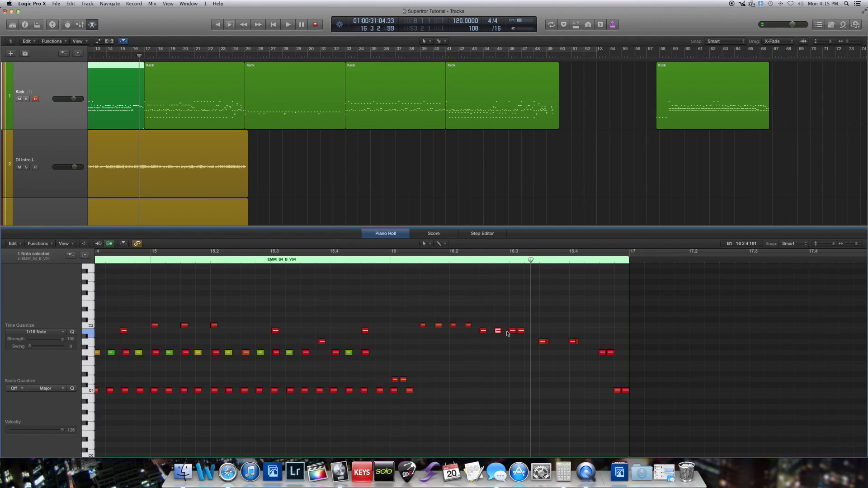
pyautogui.moveTo(521, 331); pyautogui.dragTo(528, 334)
# Step: Play the fill with the evenly spaced C2 and B1 notes
pyautogui.click(374, 258)
pyautogui.press('space')
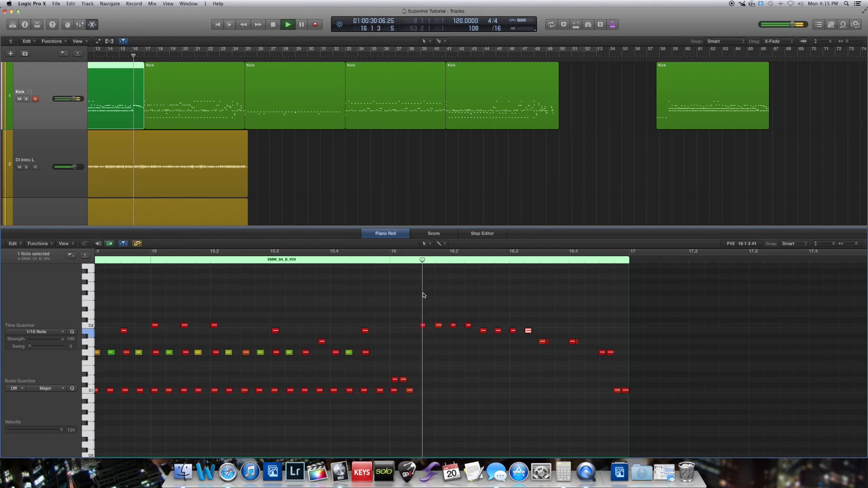
pyautogui.press('space')
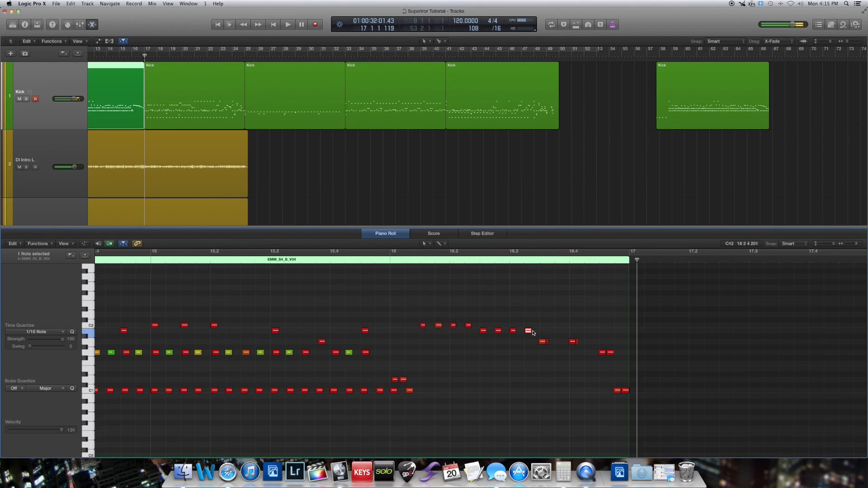
# Step: Remove the short duplicates trailing the two A1 notes, move the last B1 note half a sixteenth earlier, and play the fill
pyautogui.click(546, 341)
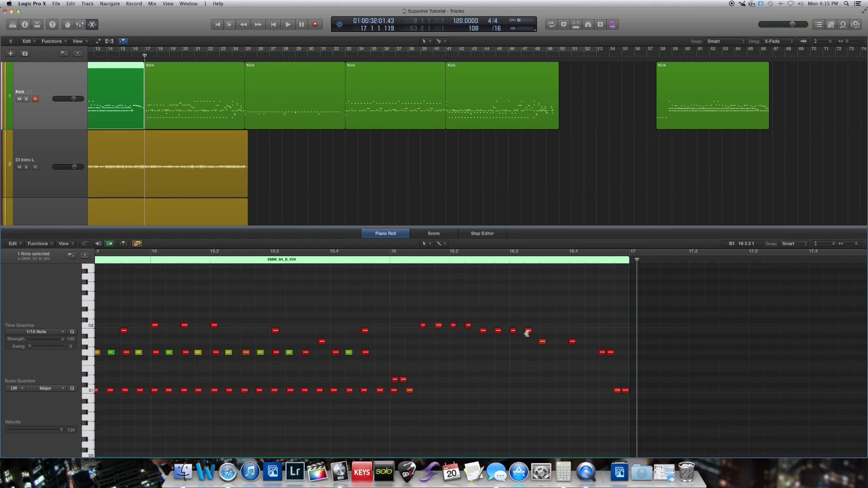
pyautogui.moveTo(529, 332); pyautogui.dragTo(521, 333)
pyautogui.click(381, 258)
pyautogui.press('space')
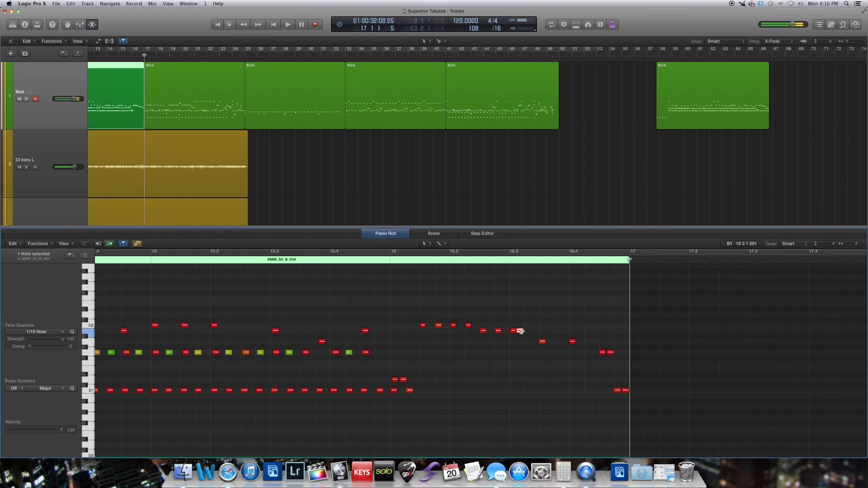
# Step: Copy the last B1 note to 16 3 2 to form a quick three-hit group, and play the fill
pyautogui.moveTo(521, 333); pyautogui.dragTo(528, 333)
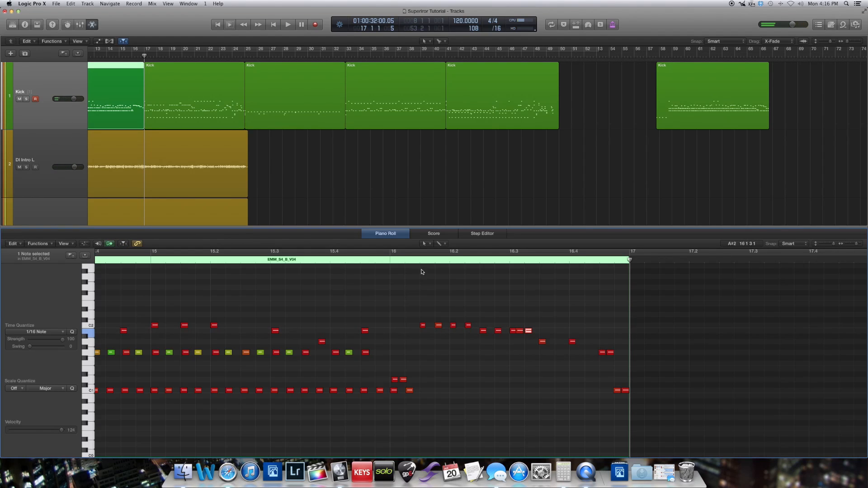
pyautogui.click(381, 262)
pyautogui.press('space')
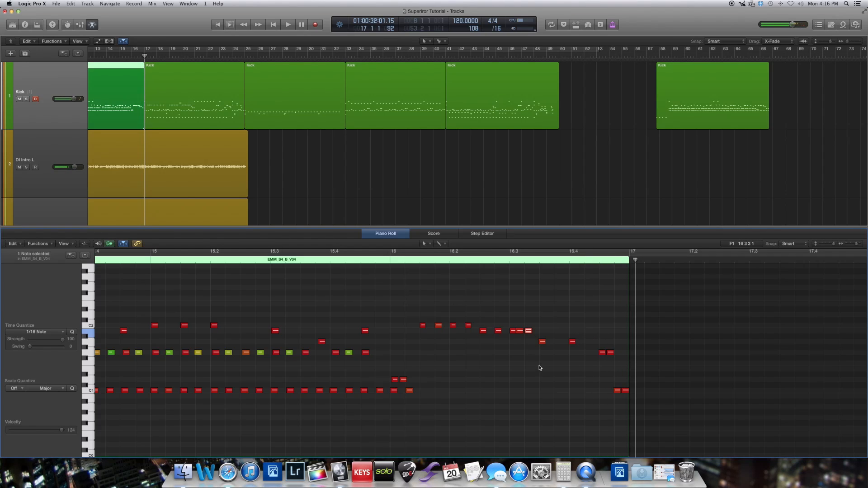
# Step: Copy the A1 note at 16 3 3 one sixteenth later and play the fill
pyautogui.click(542, 342)
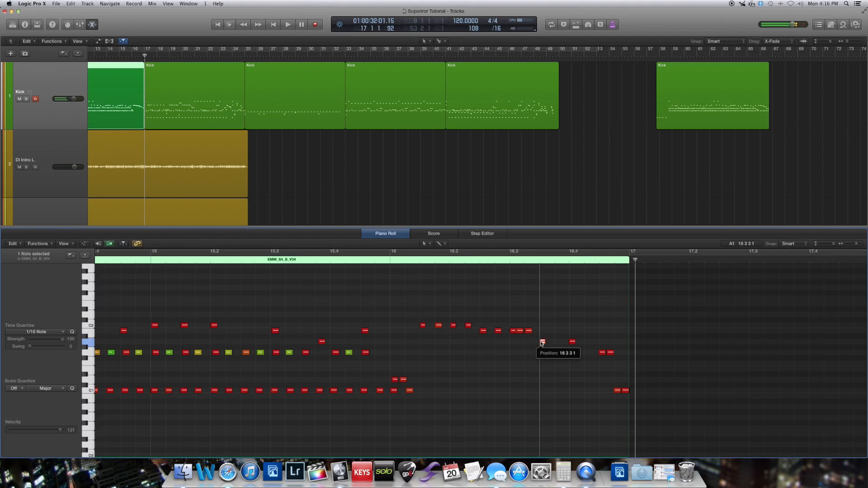
pyautogui.moveTo(542, 342); pyautogui.dragTo(558, 343)
pyautogui.click(386, 265)
pyautogui.press('space')
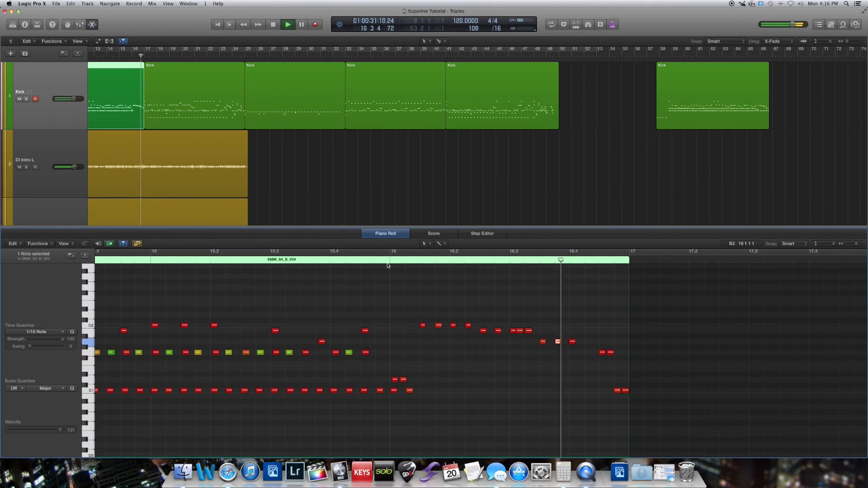
pyautogui.press('space')
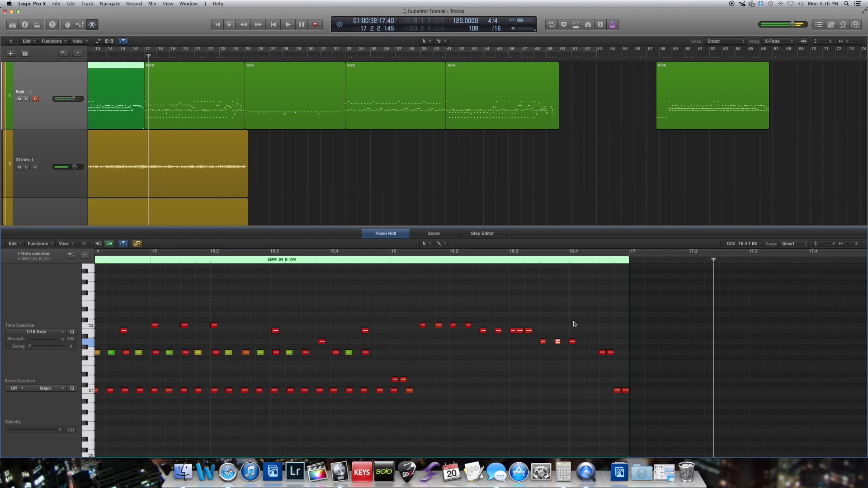
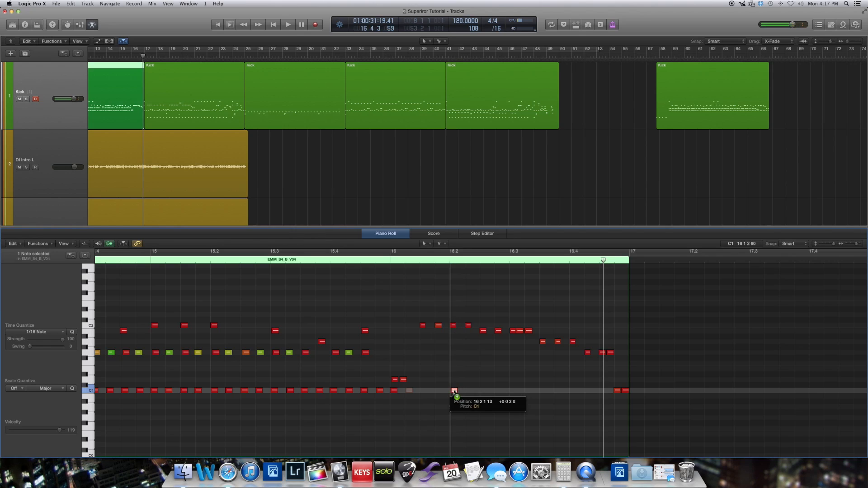
# Step: Place a copy of the 16 1 2 C1 kick note at 16 2 1 and play the fill
pyautogui.scroll(1, 449, 394)
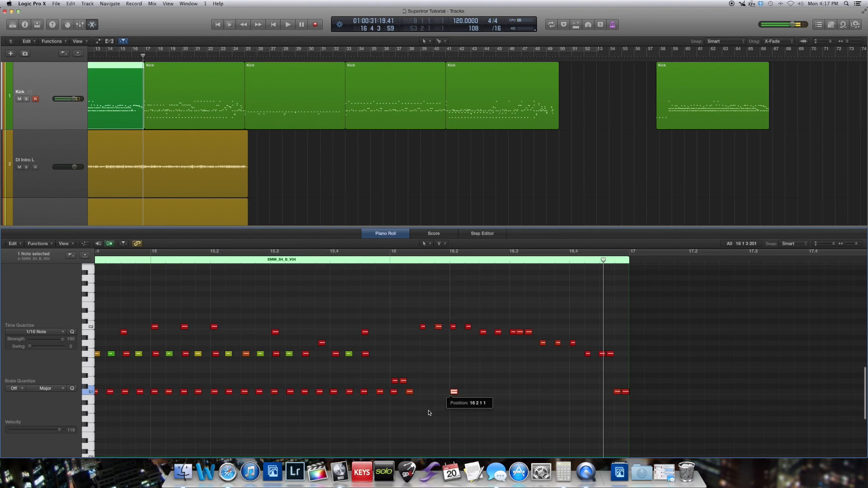
pyautogui.click(333, 265)
pyautogui.press('space')
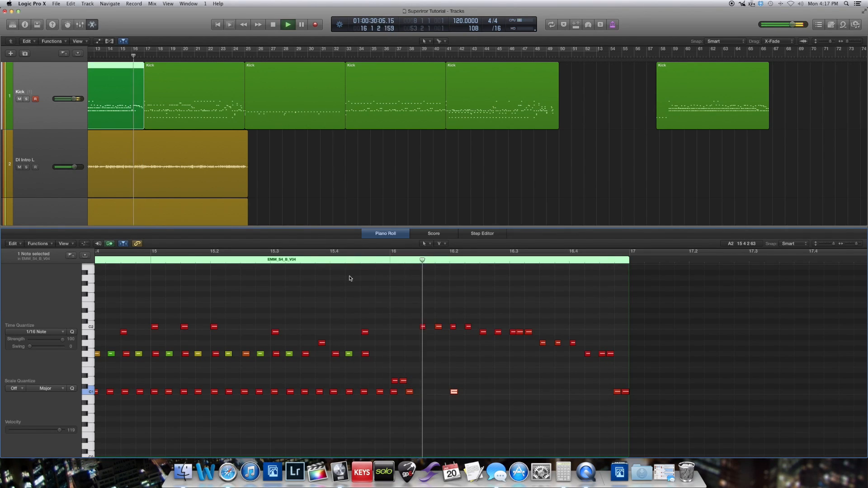
pyautogui.press('space')
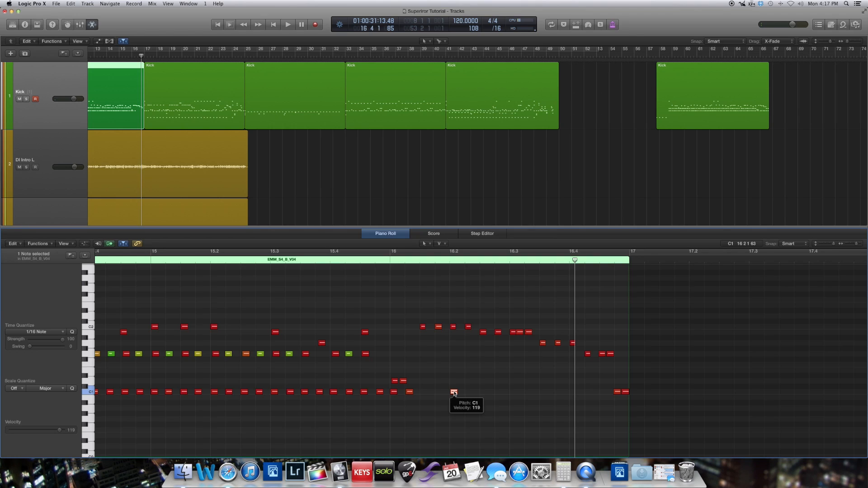
# Step: Add copies of the 16.2 C1 kick note on beats 16.3 and 16.4 and play the fill
pyautogui.moveTo(455, 392); pyautogui.dragTo(574, 393)
pyautogui.doubleClick(336, 260)
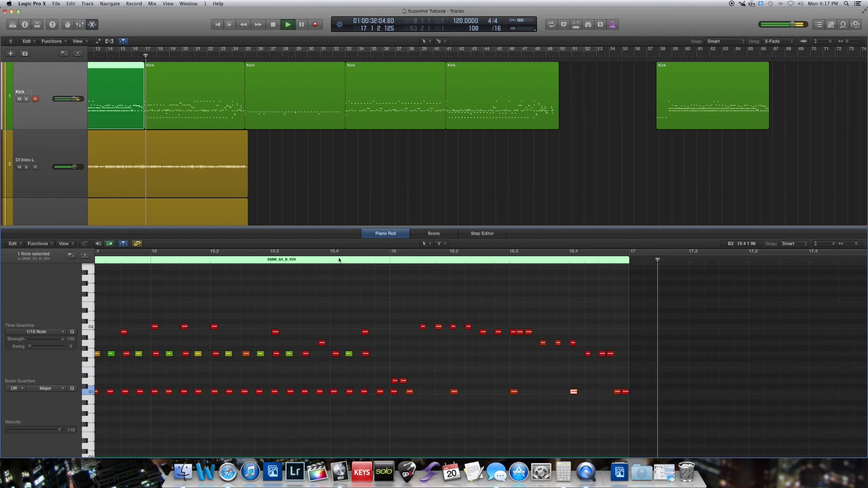
pyautogui.press('space')
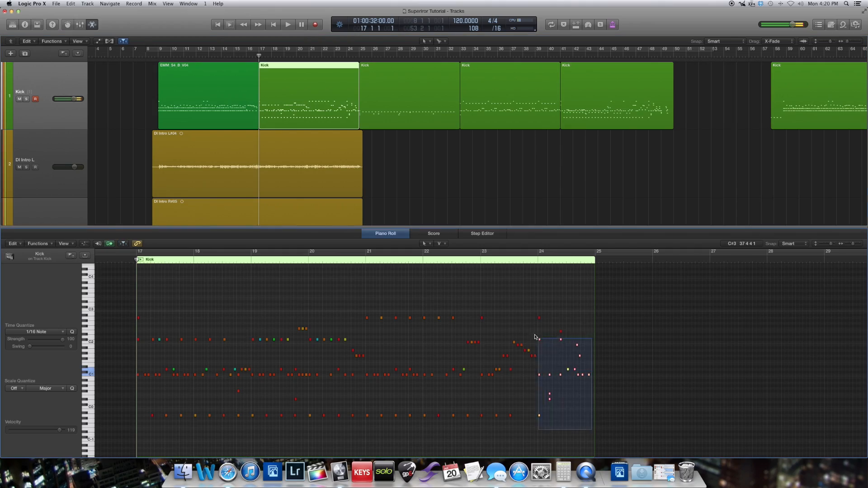
# Step: Delete all the notes in the Kick region that starts at bar 17
pyautogui.moveTo(535, 337); pyautogui.dragTo(470, 325)
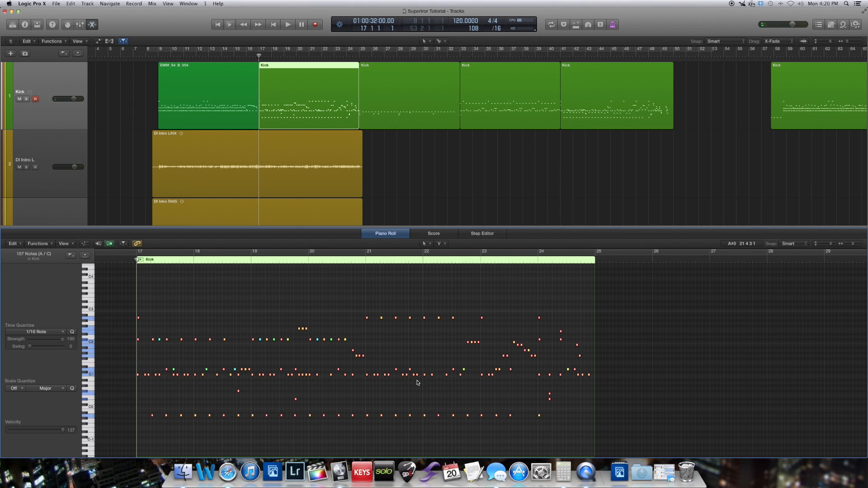
pyautogui.press('super+a')
pyautogui.press('Delete')
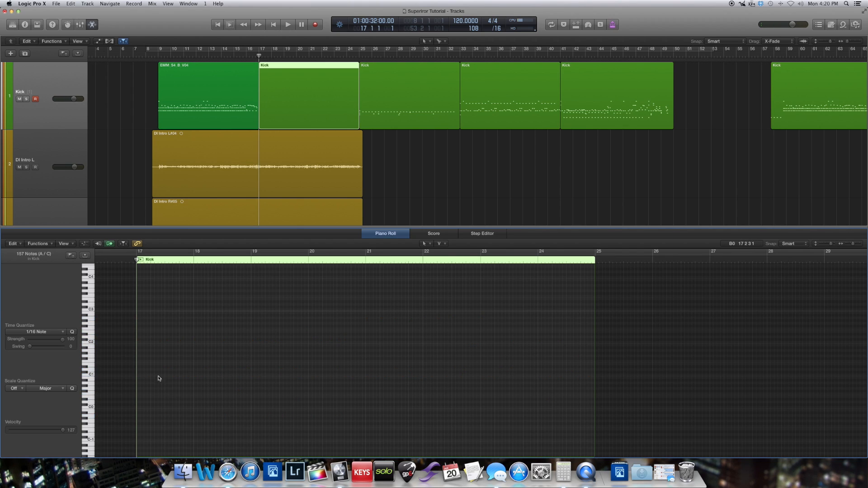
pyautogui.scroll(5, 145, 368)
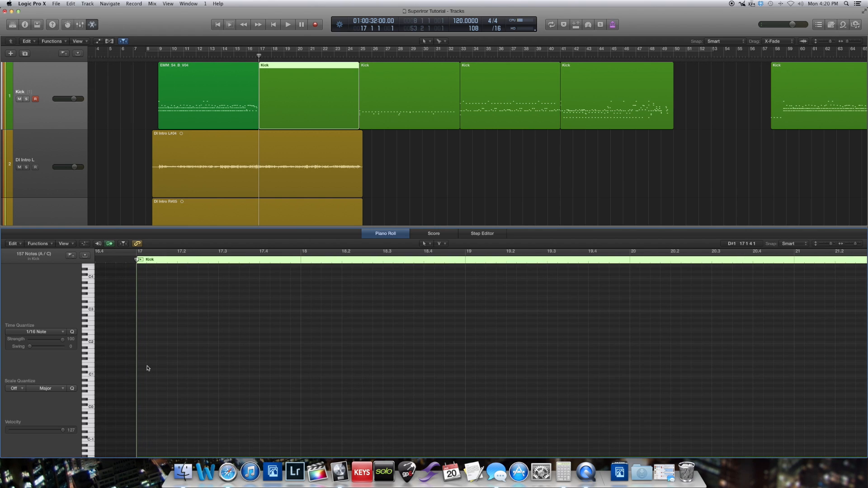
# Step: Draw a C1 kick note at 17 1 1 with the Pencil tool, play it, and restore the Velocity tool as secondary tool
pyautogui.click(441, 244)
pyautogui.click(462, 261)
pyautogui.press('space')
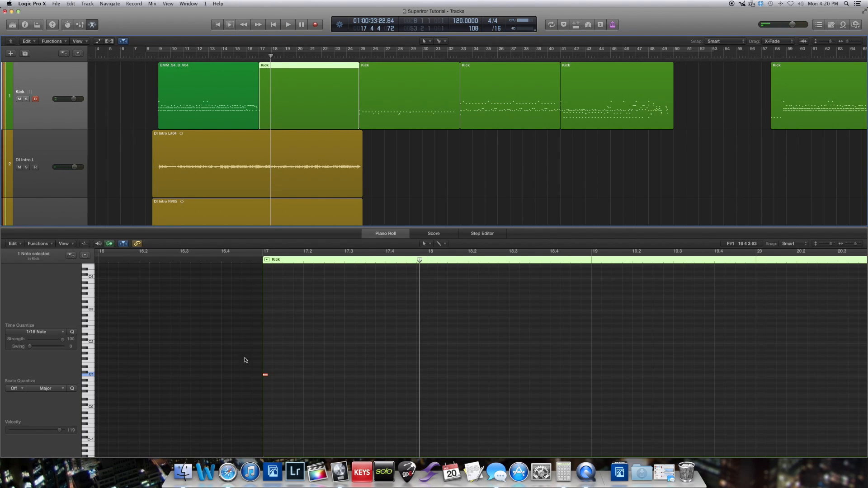
pyautogui.click(442, 243)
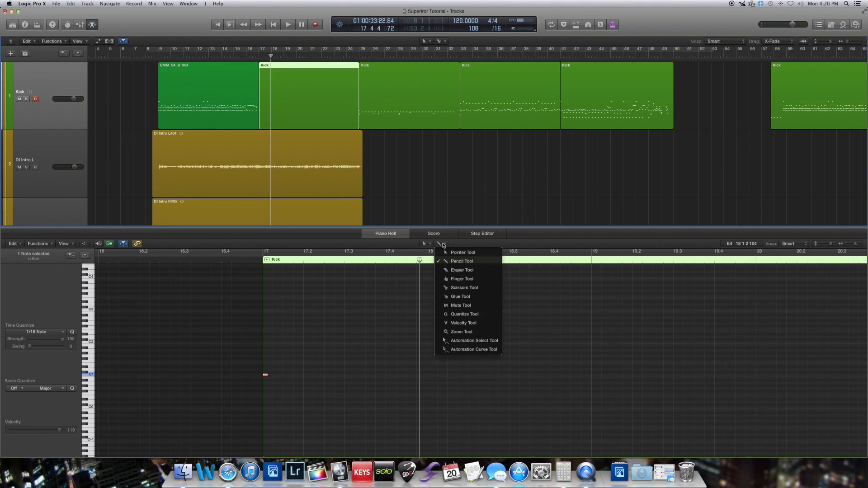
pyautogui.click(474, 323)
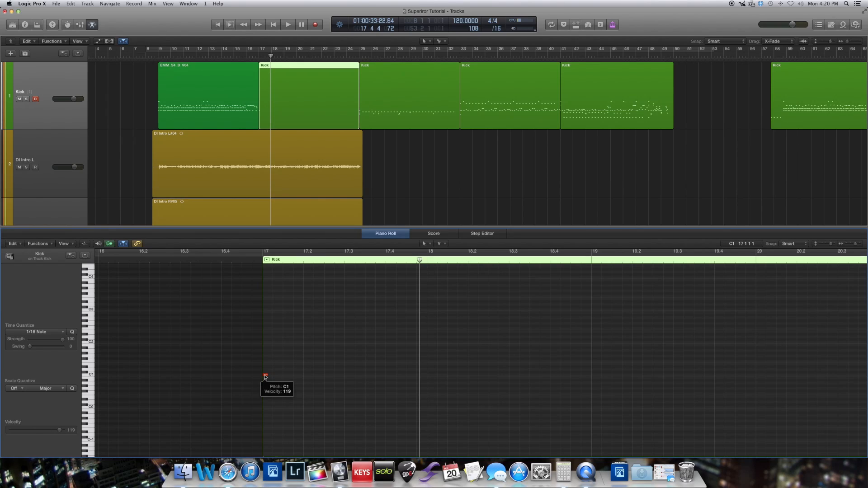
# Step: Add copies of the C1 kick note at 17 1 3, 17 1 4, 17 2 2 and 17 2 3, playing the pattern
pyautogui.moveTo(265, 375); pyautogui.dragTo(296, 375)
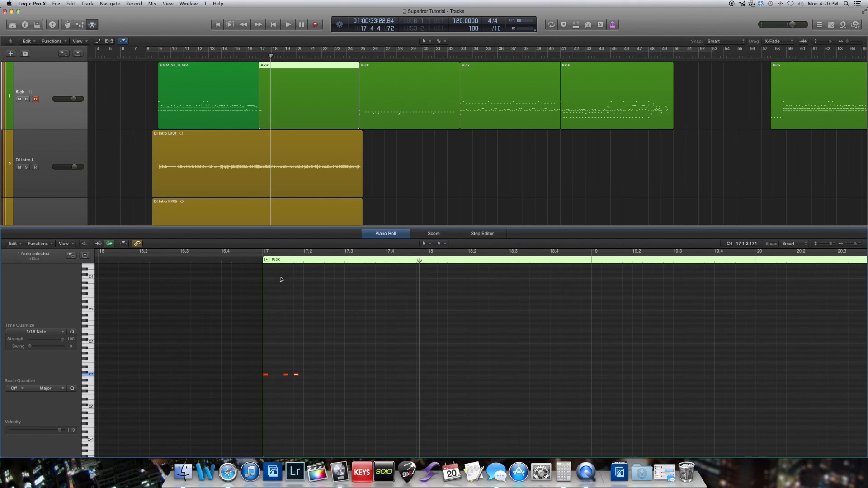
pyautogui.doubleClick(256, 262)
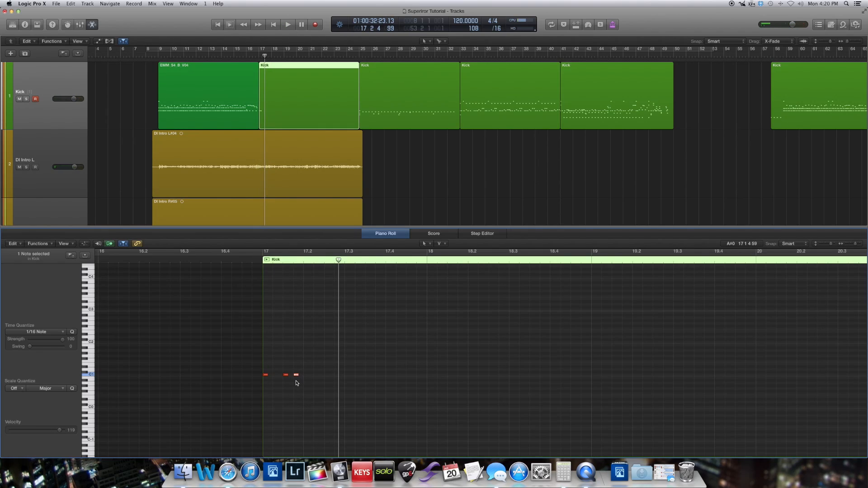
pyautogui.moveTo(297, 376); pyautogui.dragTo(327, 375)
pyautogui.doubleClick(248, 263)
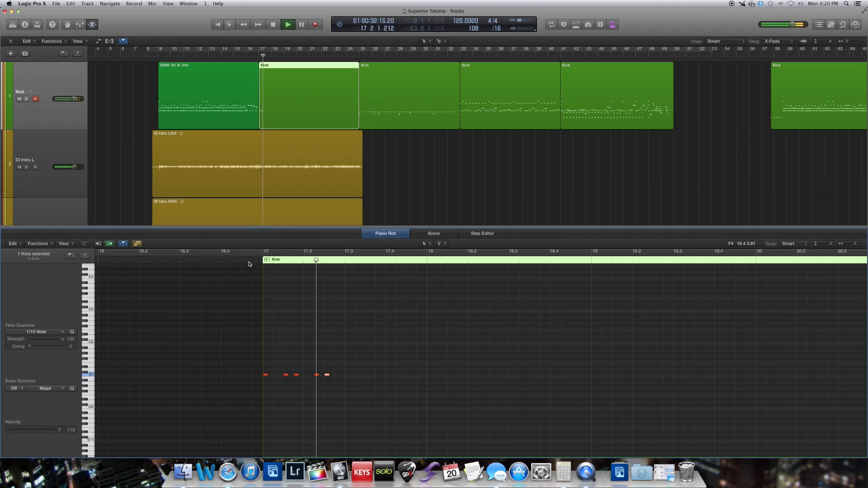
# Step: Copy the 17 2 3 kick note up to D1 as a snare, place it at 17 3 1 and play the pattern
pyautogui.moveTo(327, 377); pyautogui.dragTo(338, 372)
pyautogui.click(242, 260)
pyautogui.press('space')
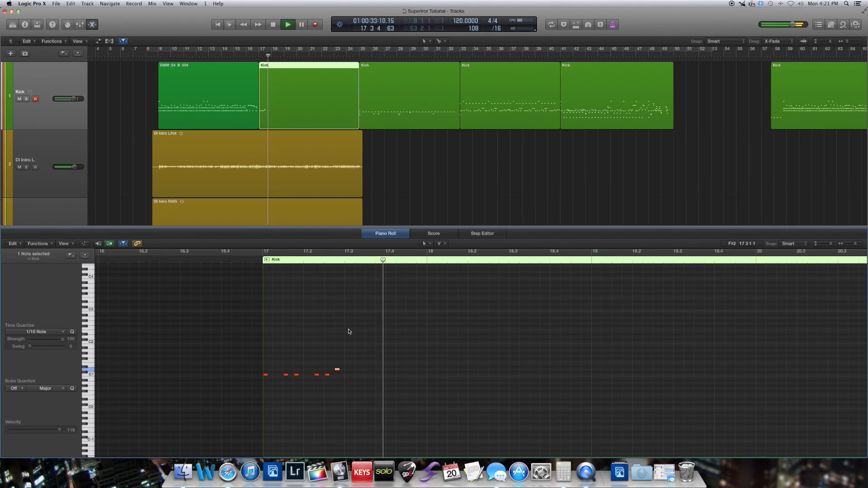
pyautogui.moveTo(338, 371); pyautogui.dragTo(346, 371)
pyautogui.press('space')
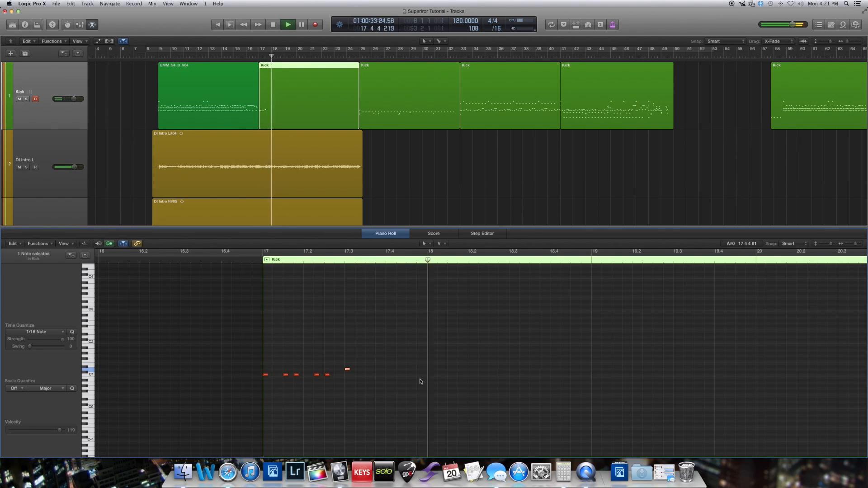
pyautogui.press('space')
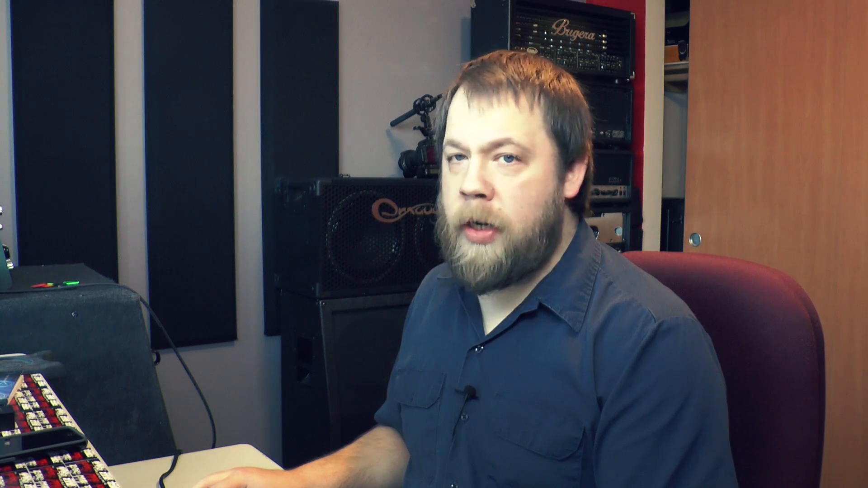
# Step: Copy the D1 snare note to 18 3 1 and 19 3 1, playing the region from just before bar 17
pyautogui.click(508, 370)
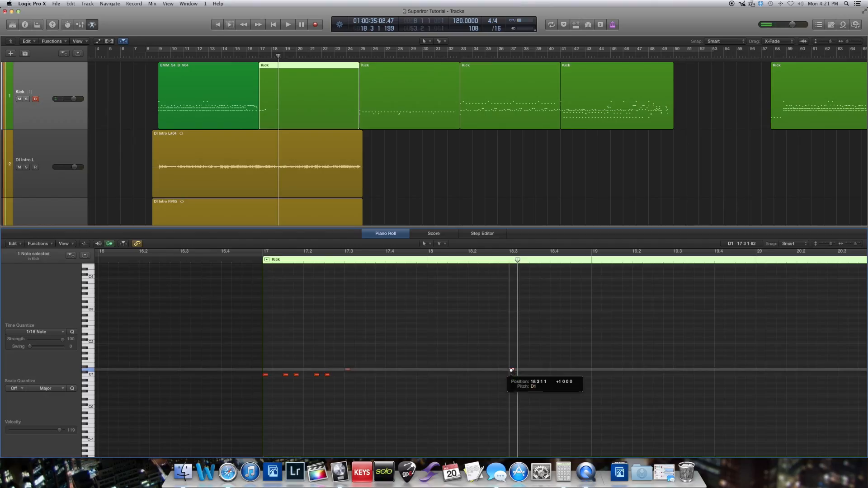
pyautogui.click(235, 262)
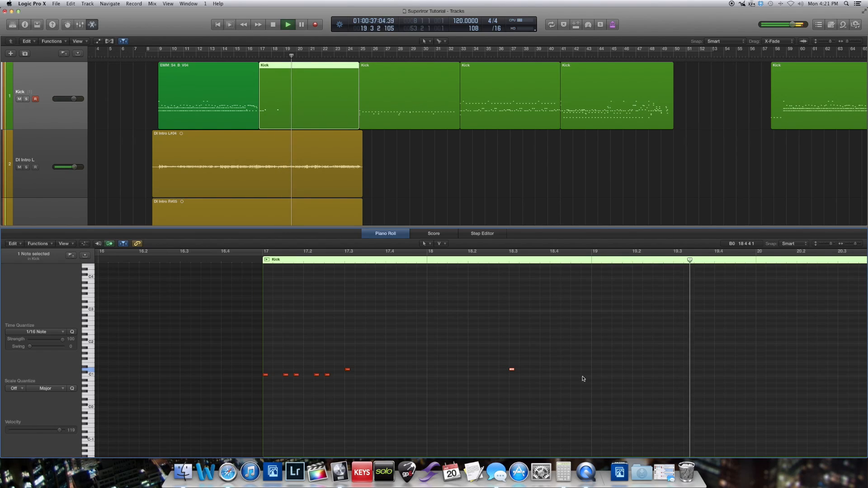
pyautogui.moveTo(512, 369); pyautogui.dragTo(678, 371)
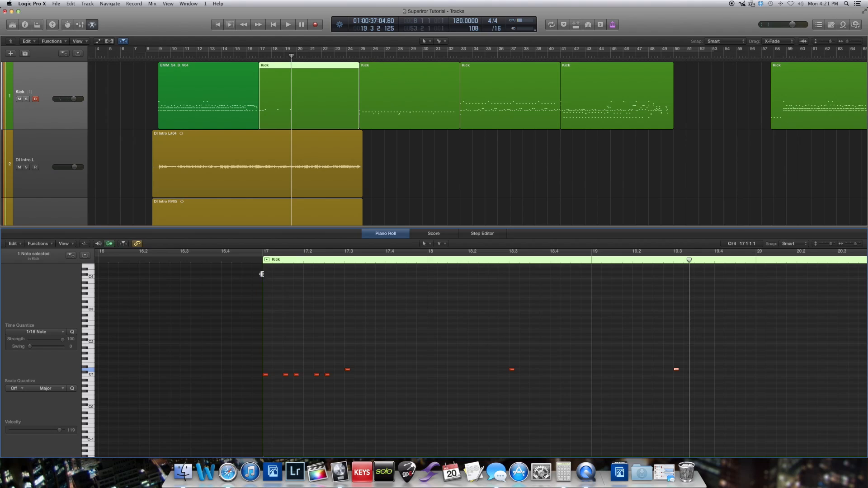
pyautogui.click(252, 261)
pyautogui.press('space')
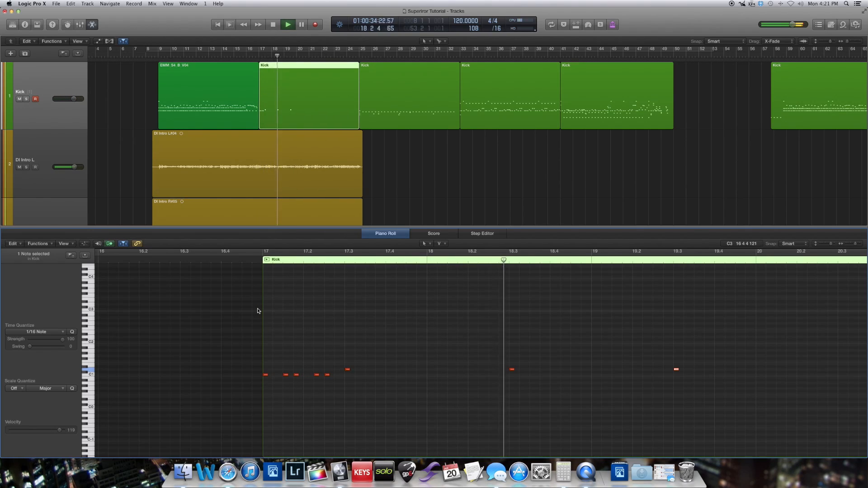
# Step: Add copies of the C1 kick note at 17 3 3 and 17 3 4 and play the pattern
pyautogui.hscroll(3, 354, 320)
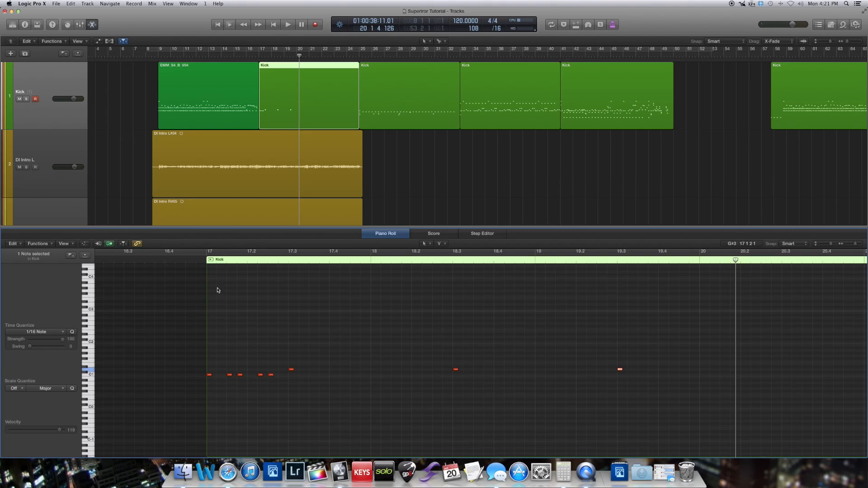
pyautogui.press('space')
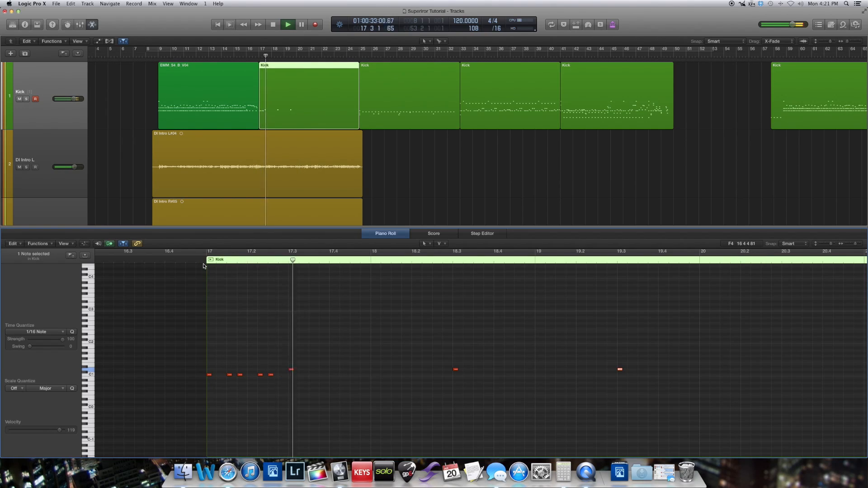
pyautogui.press('space')
pyautogui.moveTo(230, 376); pyautogui.dragTo(312, 374)
pyautogui.press('space')
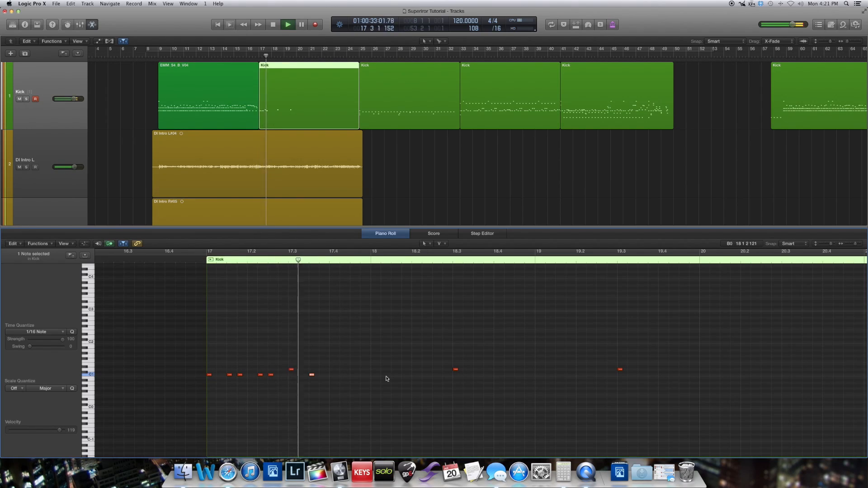
pyautogui.press('space')
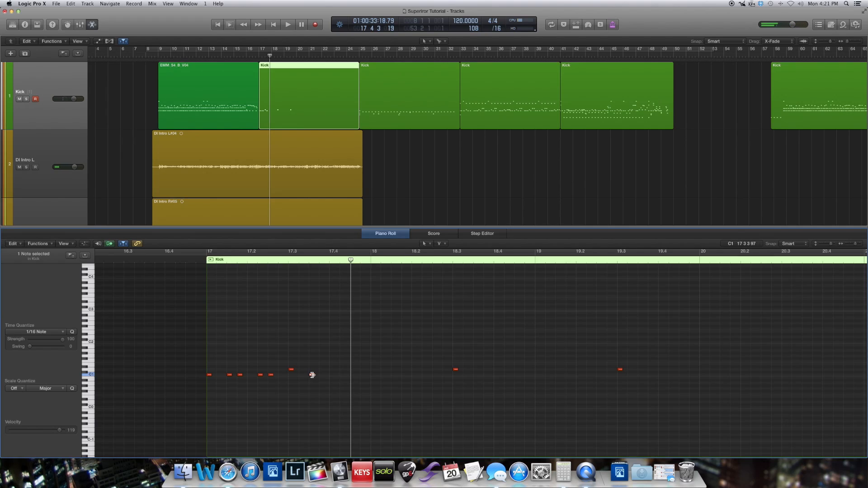
pyautogui.moveTo(312, 375); pyautogui.dragTo(322, 376)
pyautogui.click(195, 260)
pyautogui.press('space')
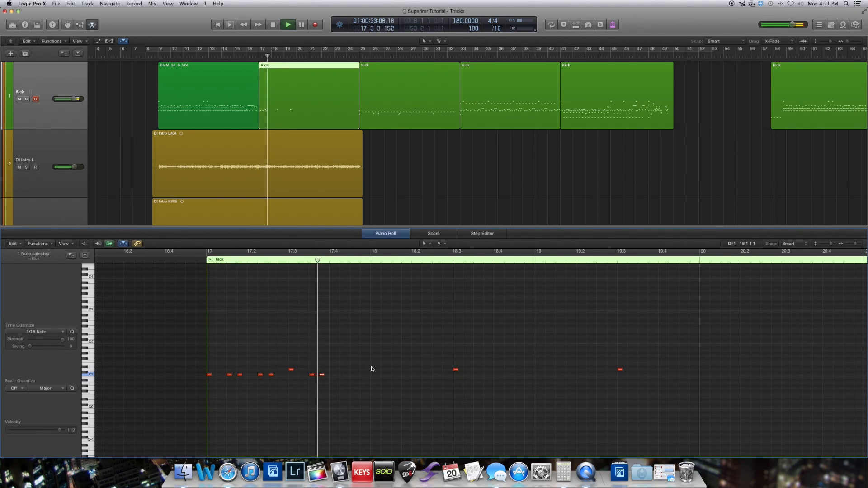
pyautogui.press('space')
# Step: Add copies of the C1 kick note at 17 4 2 and 17 4 3 and play the completed bar
pyautogui.moveTo(321, 377); pyautogui.dragTo(343, 376)
pyautogui.press('space')
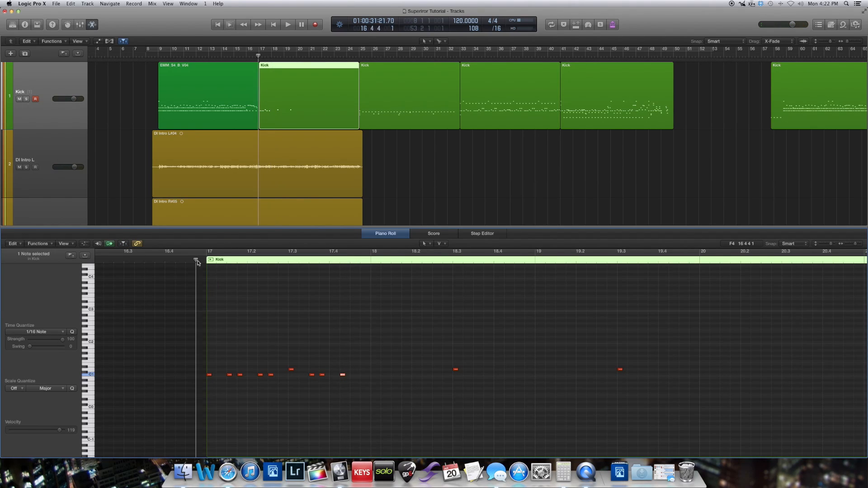
pyautogui.press('space')
pyautogui.moveTo(343, 376); pyautogui.dragTo(352, 376)
pyautogui.click(186, 261)
pyautogui.press('space')
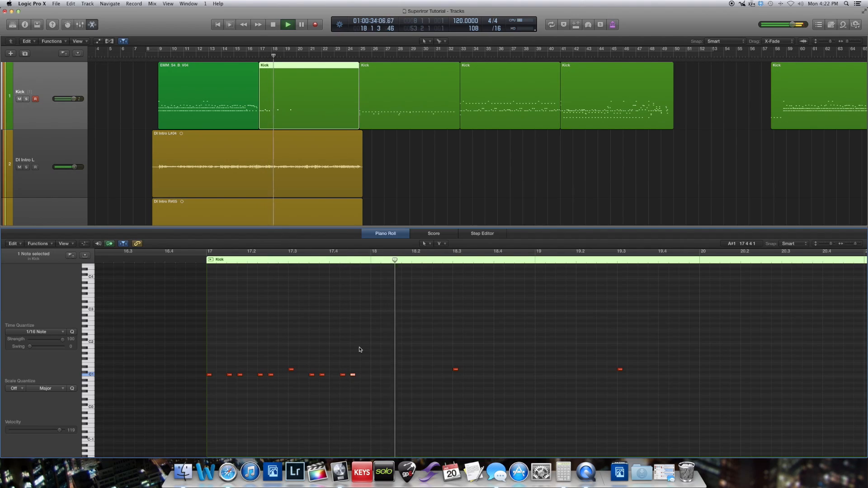
pyautogui.press('space')
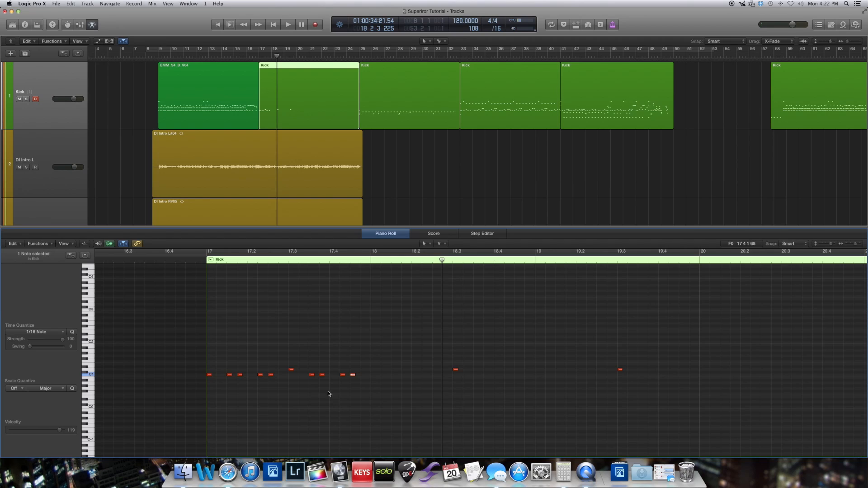
pyautogui.click(195, 260)
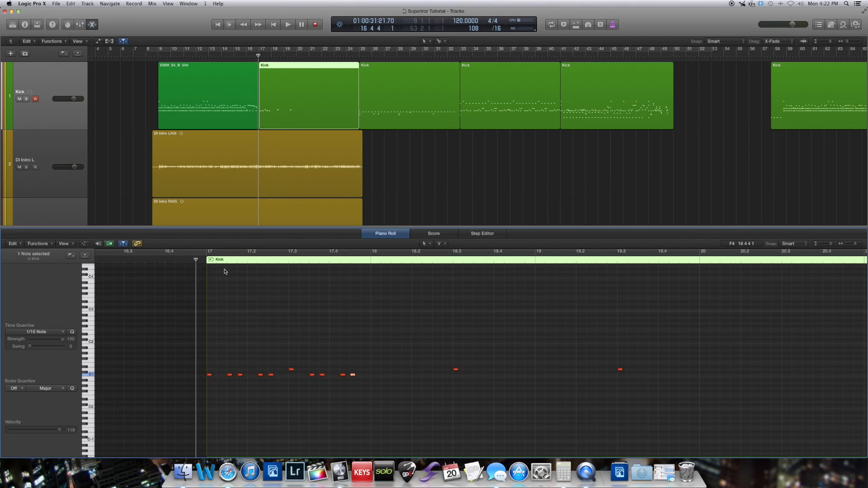
pyautogui.press('space')
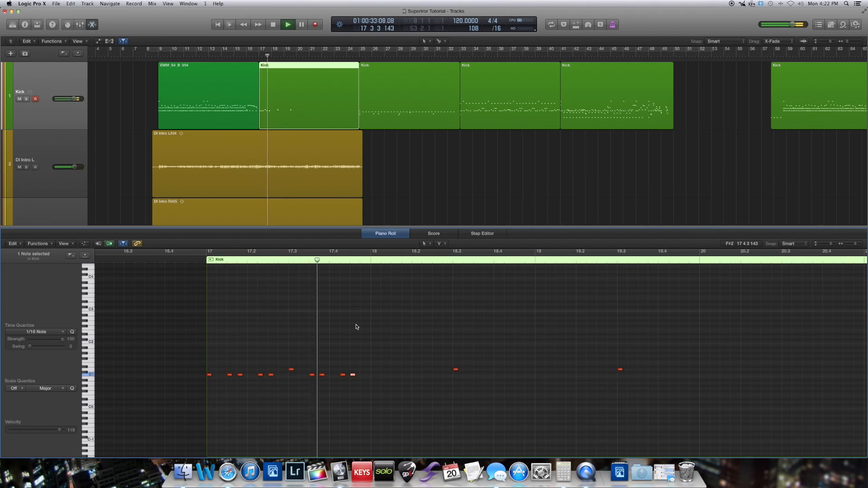
pyautogui.press('space')
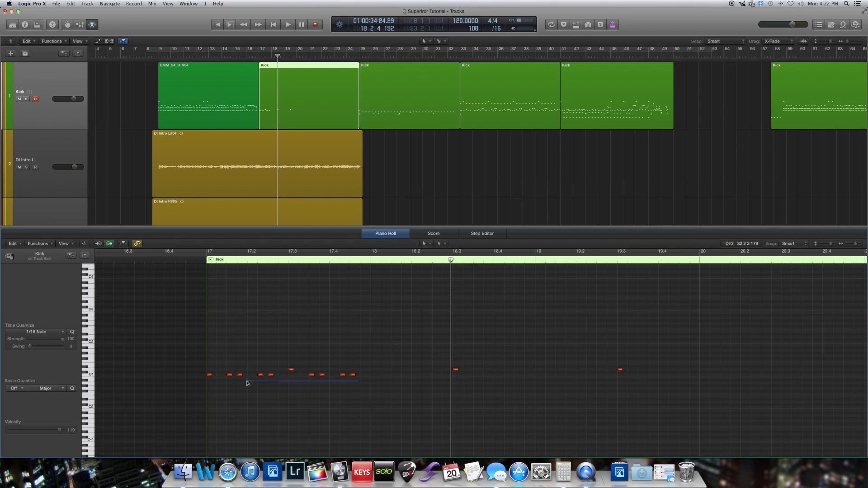
# Step: Copy all the C1 kick notes of bar 17 into bars 18 and 19 and play the pattern
pyautogui.moveTo(201, 383); pyautogui.dragTo(197, 374)
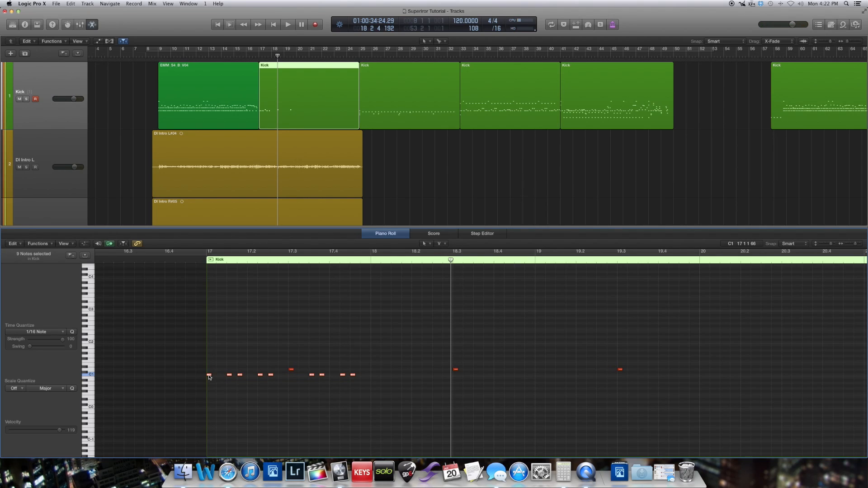
pyautogui.moveTo(208, 377); pyautogui.dragTo(373, 375)
pyautogui.click(198, 261)
pyautogui.press('space')
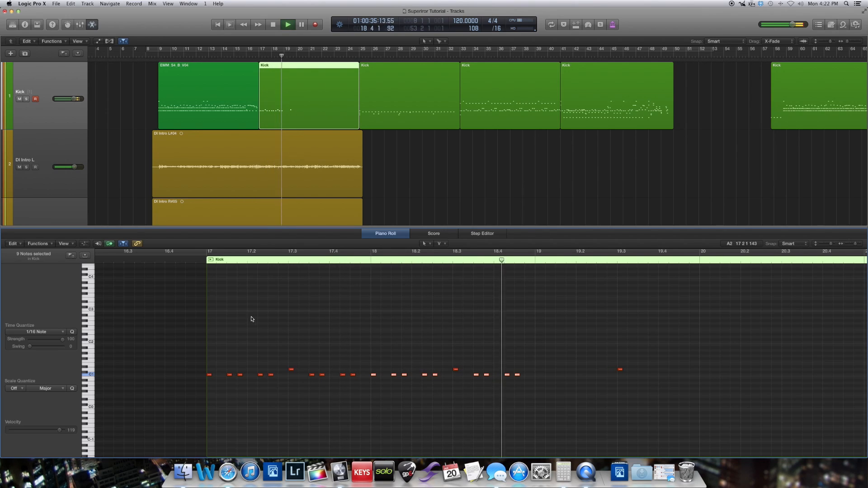
pyautogui.press('space')
pyautogui.moveTo(374, 376); pyautogui.dragTo(522, 372)
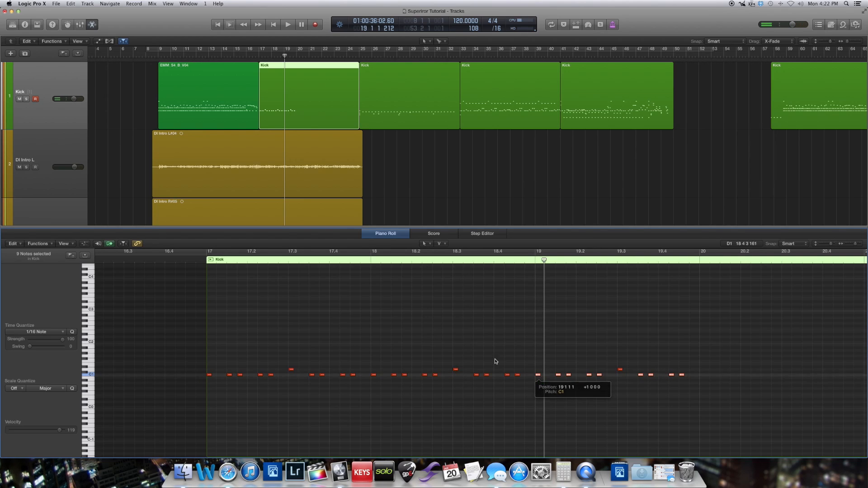
pyautogui.press('space')
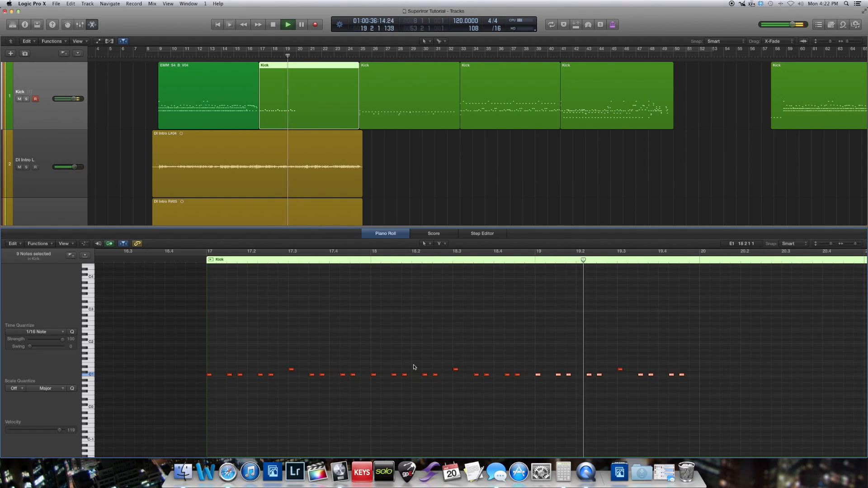
pyautogui.press('space')
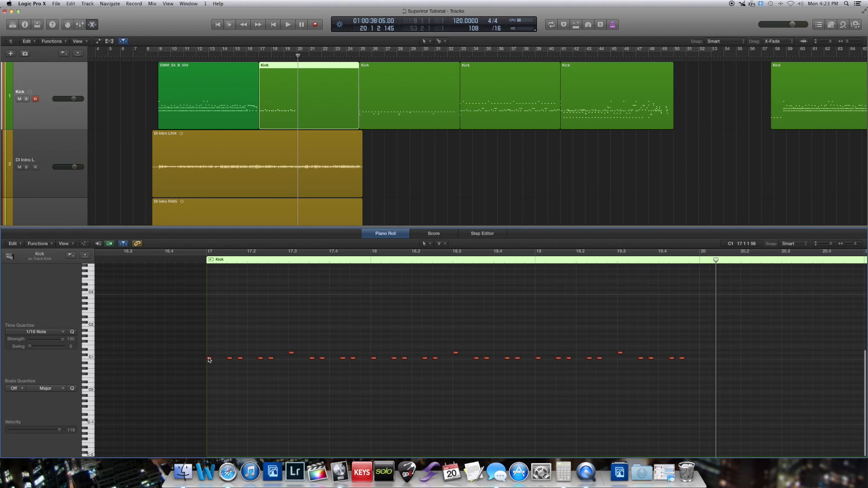
# Step: Copy the 17 1 1 kick note down to G0 and F#0, add G0 copies at 17 2 1 and 17 3 1, and play them
pyautogui.moveTo(209, 359)
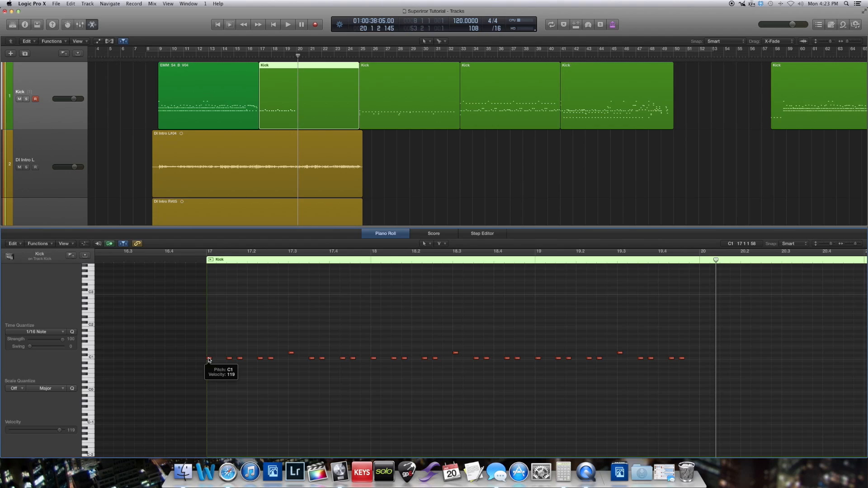
pyautogui.click(209, 360)
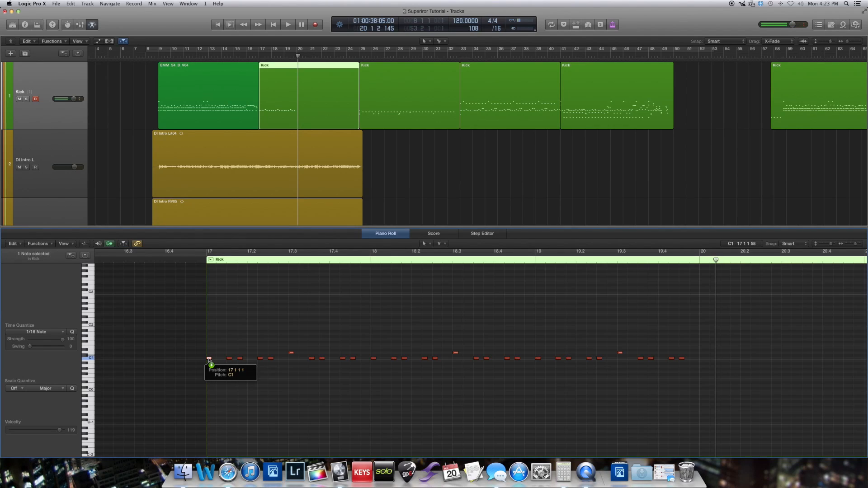
pyautogui.moveTo(209, 359); pyautogui.dragTo(210, 374)
pyautogui.click(197, 258)
pyautogui.press('space')
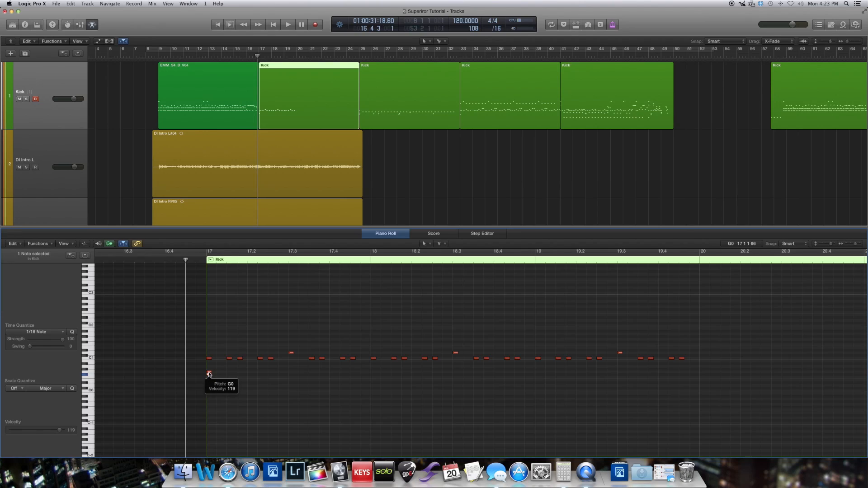
pyautogui.moveTo(209, 373); pyautogui.dragTo(290, 373)
pyautogui.press('space')
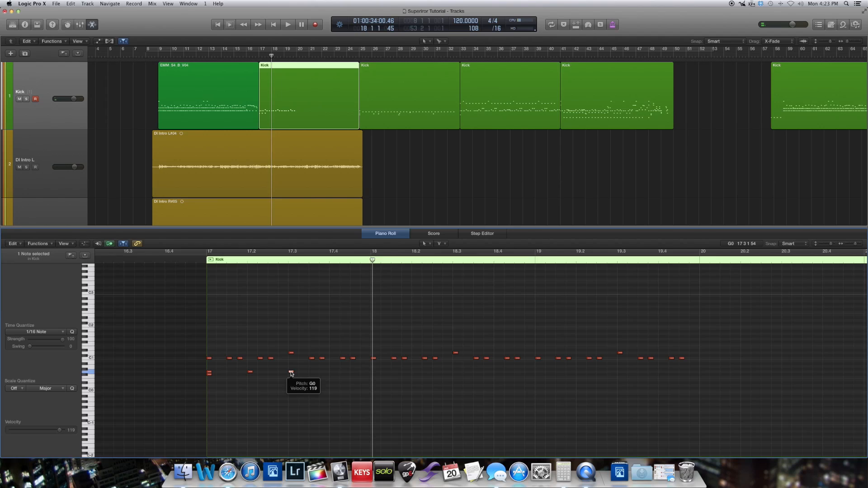
# Step: Continue copying the G0 note onto every beat from 17 4 1 through 19 4 1, playing the pattern
pyautogui.moveTo(291, 373); pyautogui.dragTo(538, 373)
pyautogui.click(185, 260)
pyautogui.press('space')
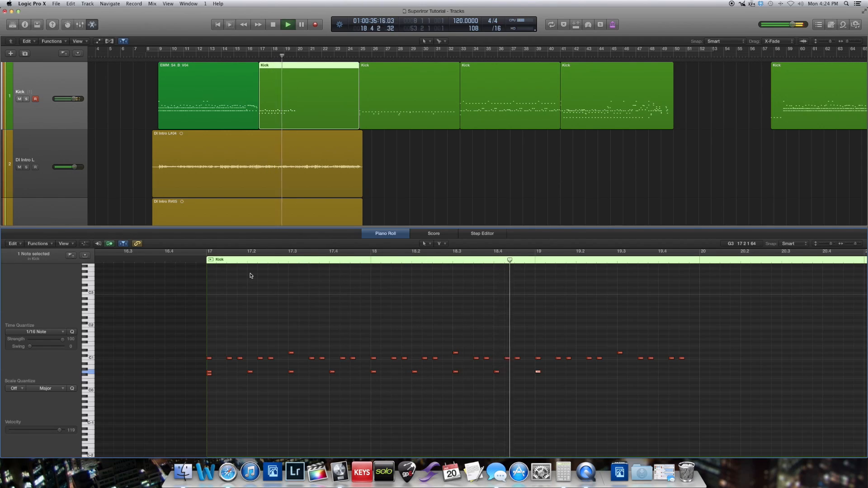
pyautogui.press('space')
pyautogui.moveTo(537, 373); pyautogui.dragTo(661, 373)
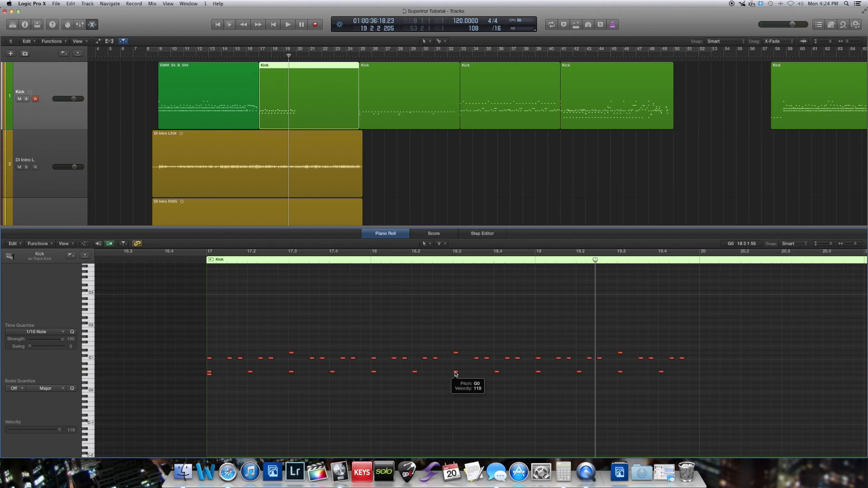
# Step: Lower the G0 note at 18 3 1 to F#0 and play the pattern
pyautogui.click(456, 373)
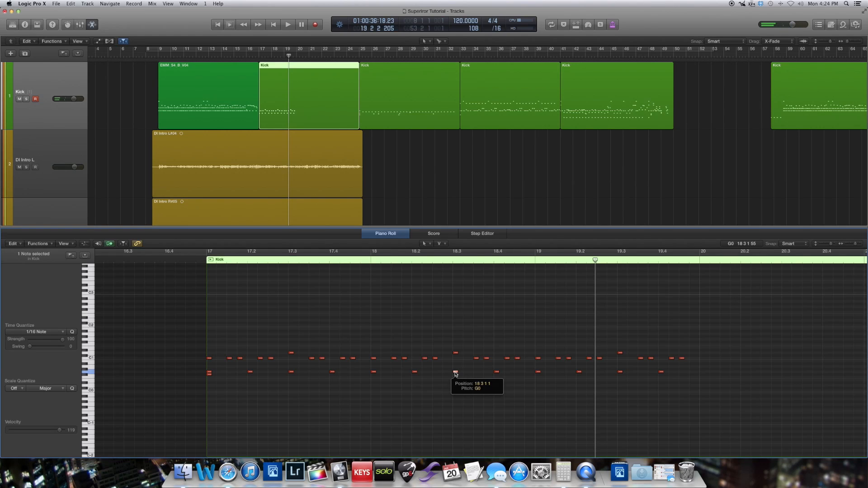
pyautogui.moveTo(455, 373); pyautogui.dragTo(455, 376)
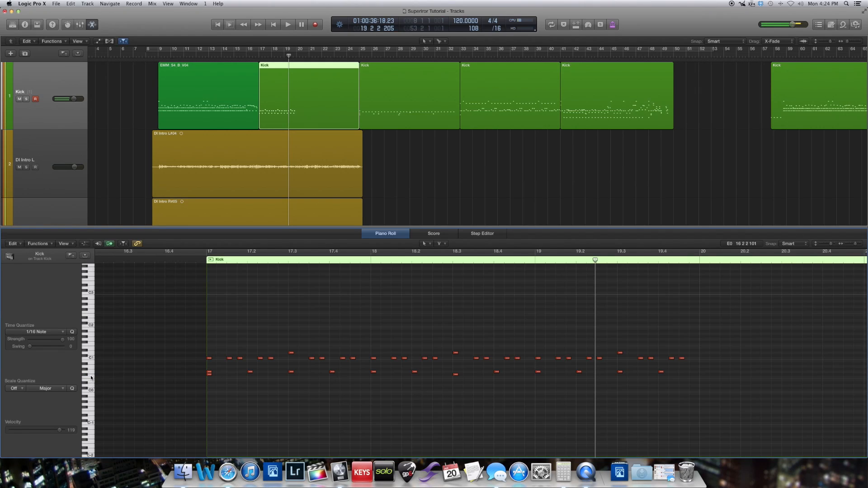
pyautogui.click(188, 260)
pyautogui.press('space')
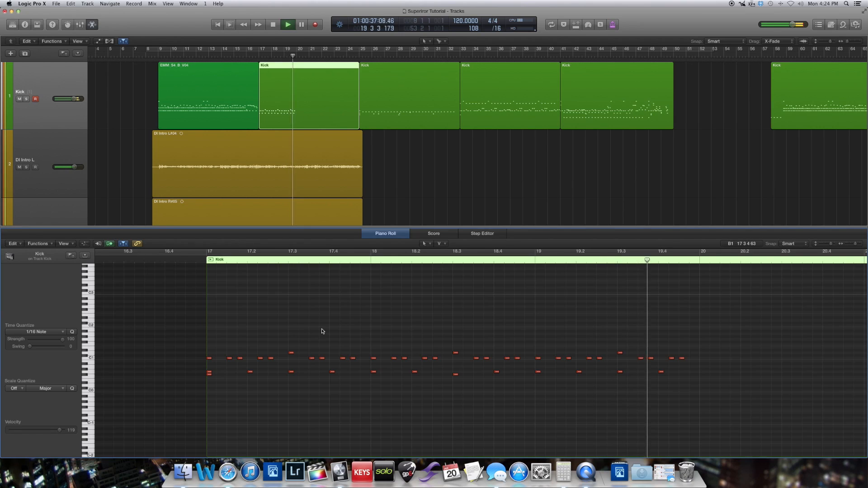
pyautogui.press('space')
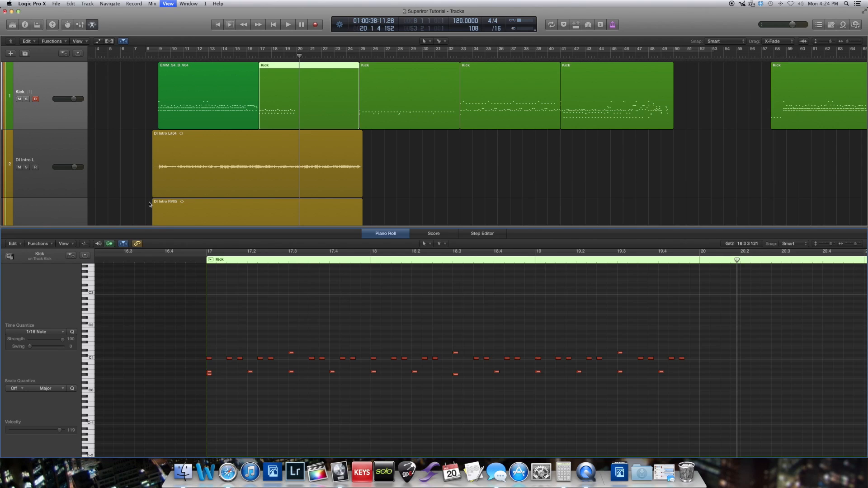
# Step: Cut the Kick region that starts at bar 17 at bar 19 and delete the remainder up to bar 25
pyautogui.press('x')
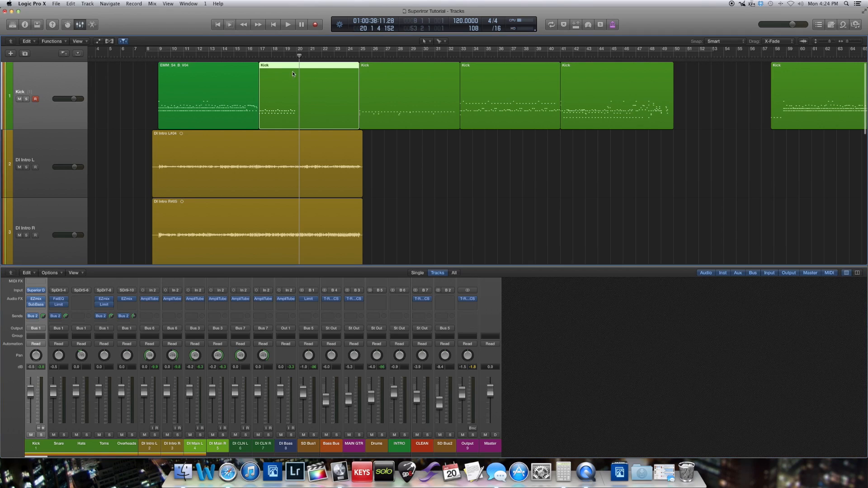
pyautogui.click(262, 56)
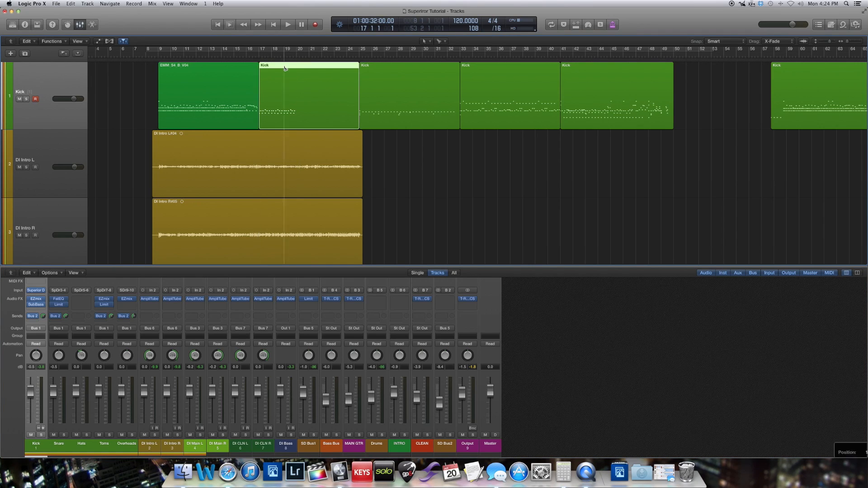
pyautogui.press('Delete')
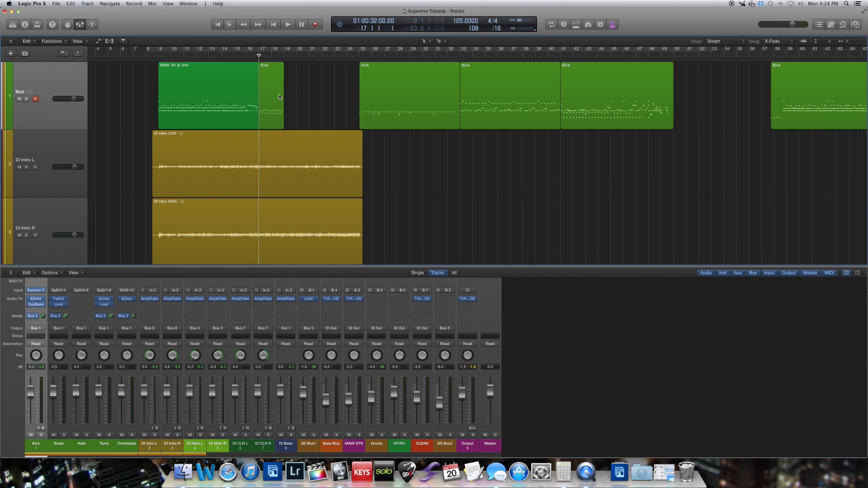
# Step: Copy the two-bar Kick region to bars 19, 21 and 23, and play the repeated pattern with the guitars
pyautogui.moveTo(272, 90); pyautogui.dragTo(349, 92)
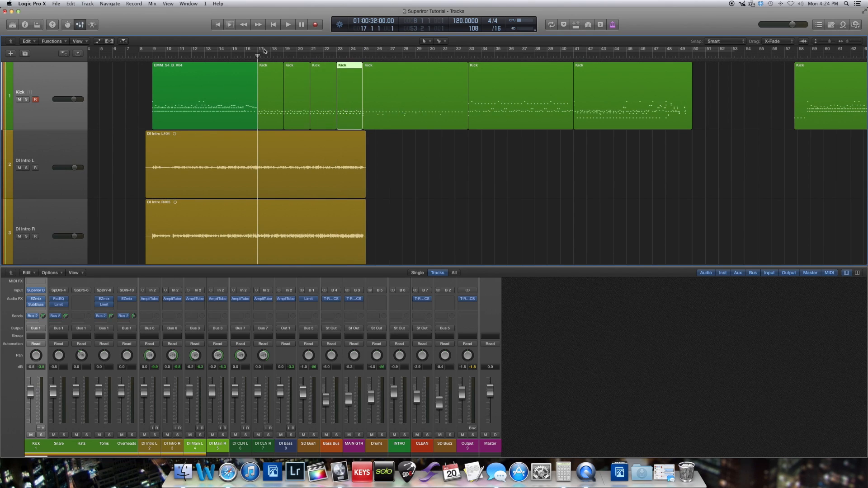
pyautogui.press('space')
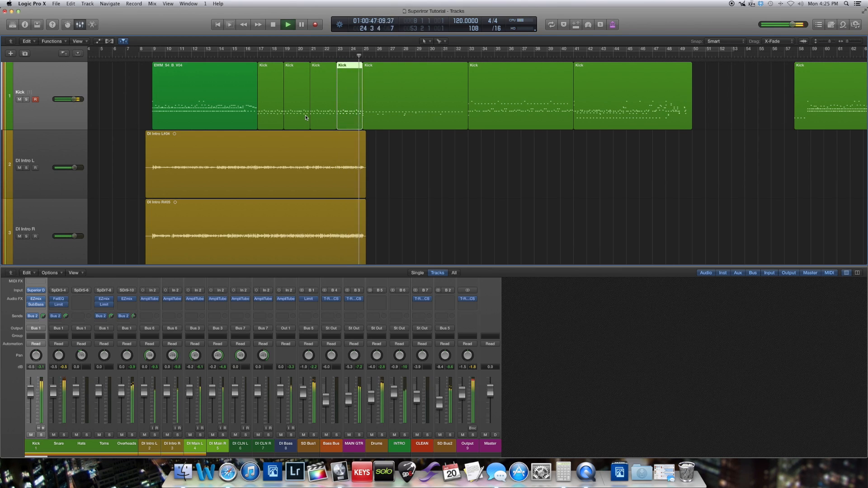
pyautogui.press('space')
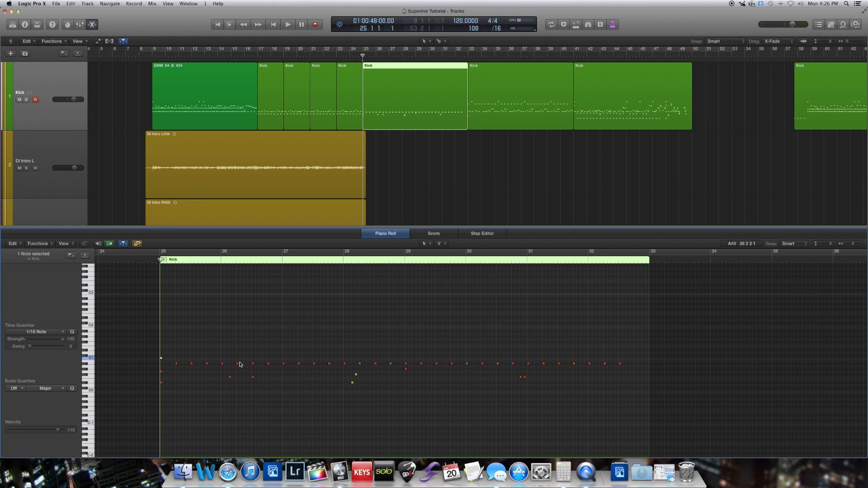
# Step: Play the song from bar 33 and delete the Kick region spanning bars 33 to 41
pyautogui.click(92, 375)
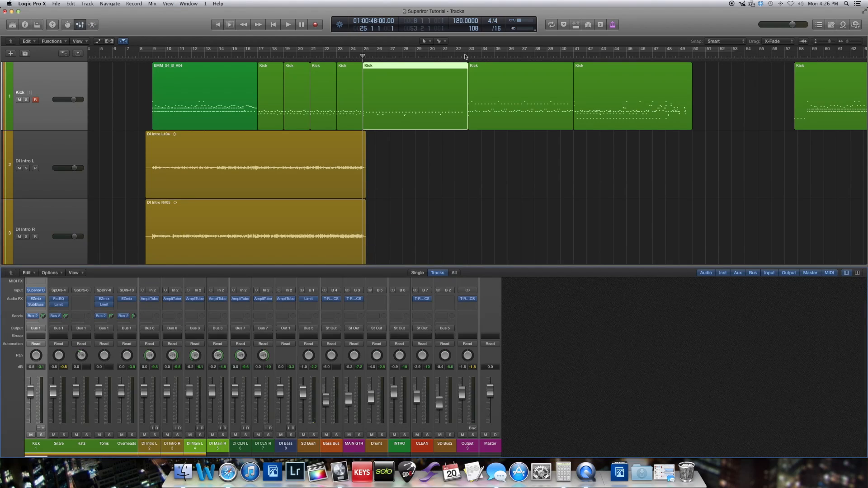
pyautogui.click(465, 56)
pyautogui.press('space')
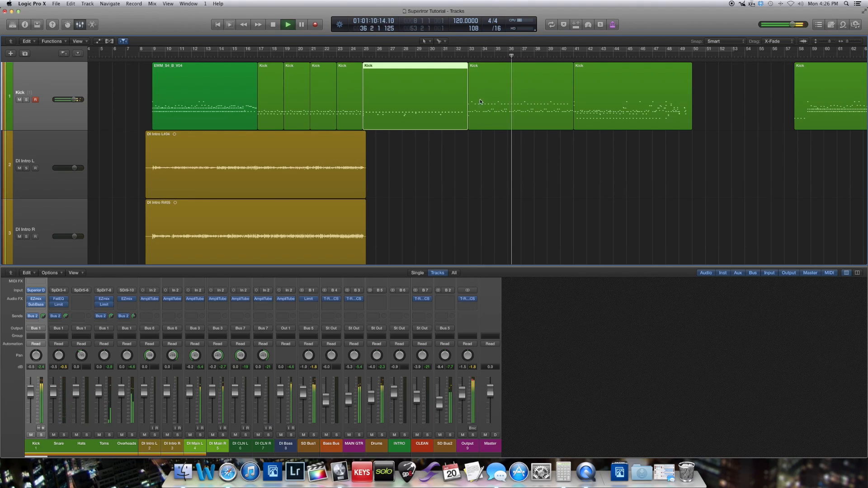
pyautogui.click(474, 86)
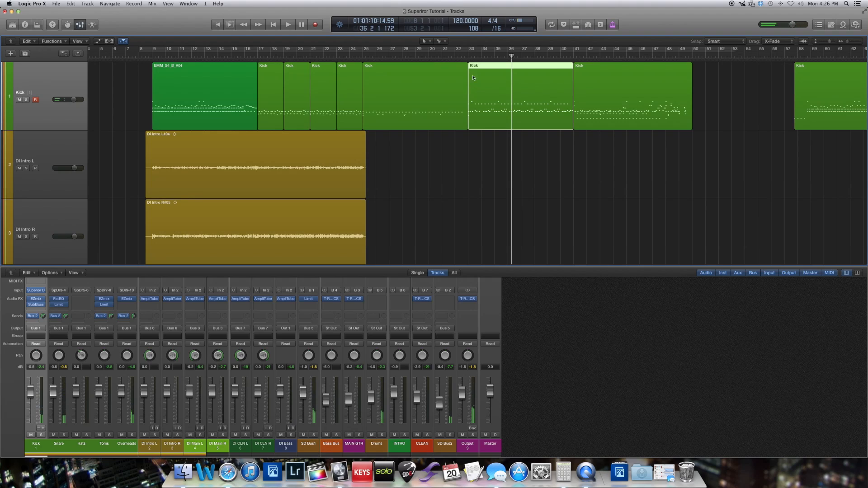
pyautogui.press('Delete')
# Step: Record a new kick and snare performance on the Kick track in the gap from bar 33 to bar 41
pyautogui.click(468, 56)
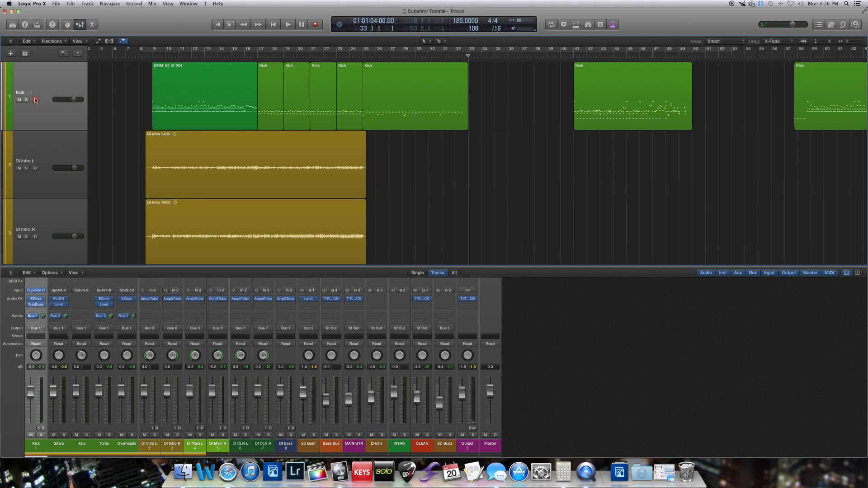
pyautogui.click(36, 100)
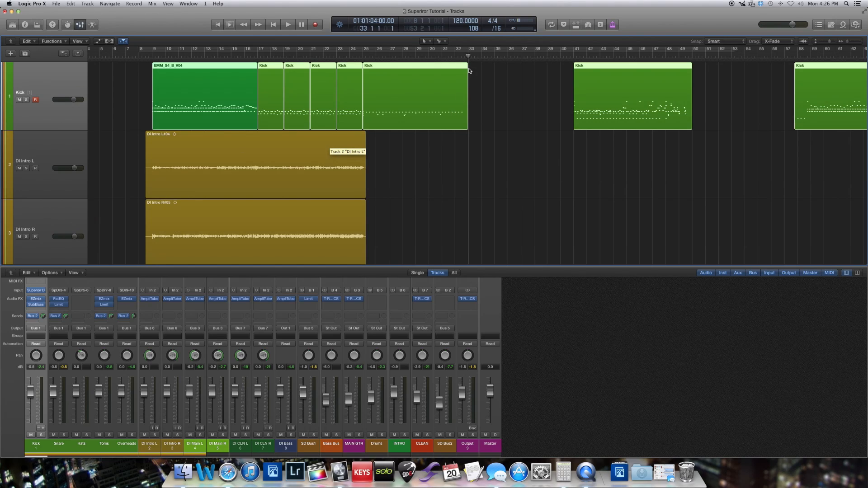
pyautogui.press('p')
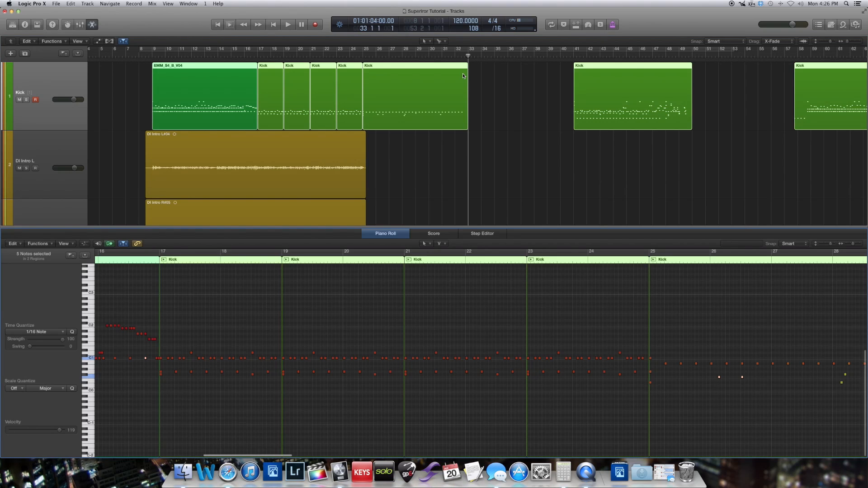
pyautogui.scroll(-5, 491, 346)
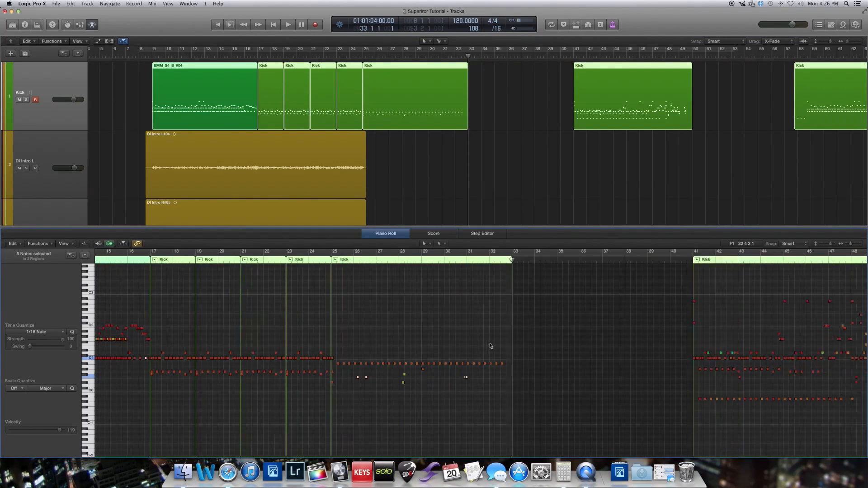
pyautogui.scroll(1, 491, 346)
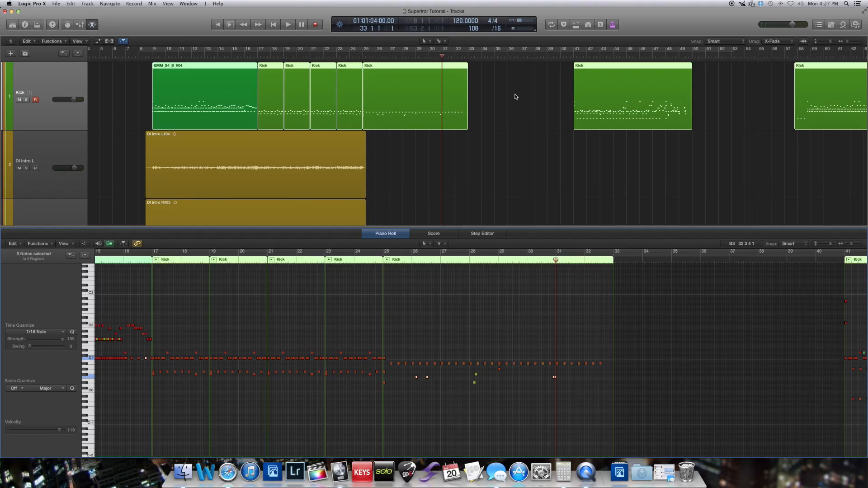
pyautogui.click(514, 95)
pyautogui.press('space')
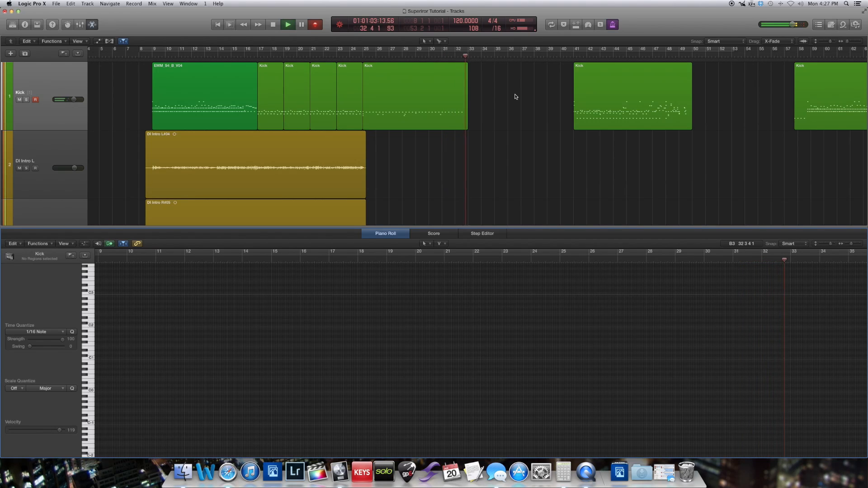
pyautogui.press('r')
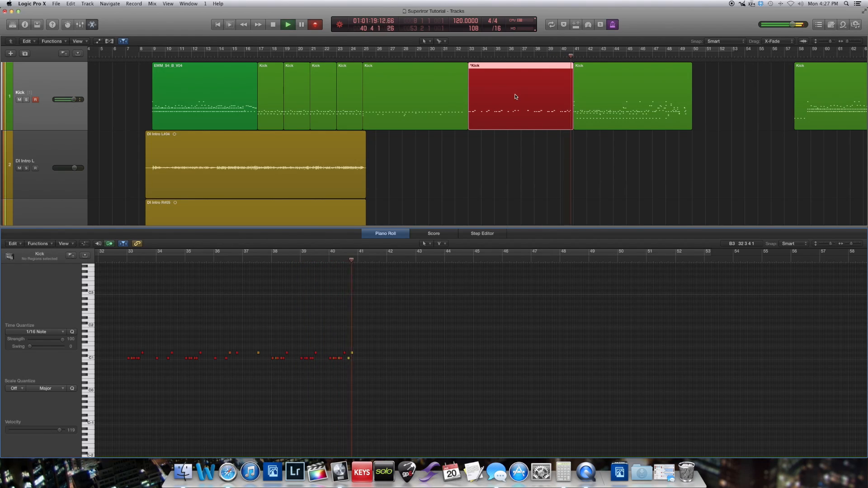
pyautogui.press('space')
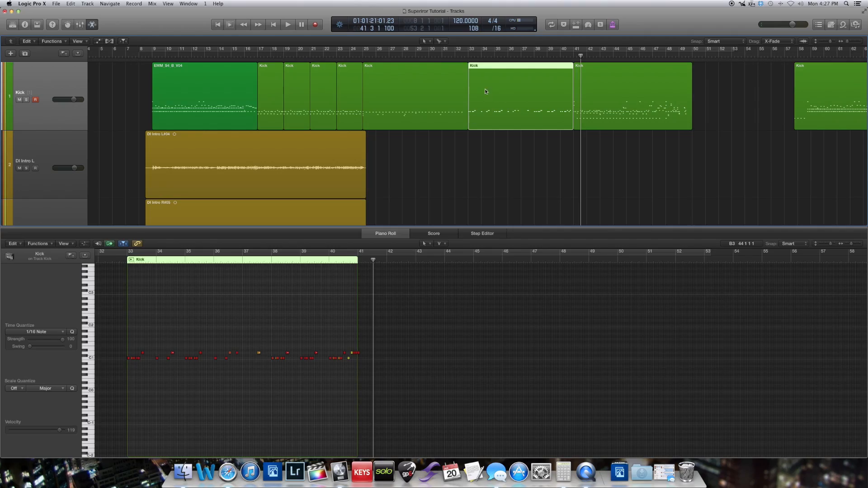
# Step: Align the recorded bar 33 notes to the sixteenth-note grid, with kicks starting at 33 1 1 and 33 1 3 and the snare at 33 3 1
pyautogui.press('super+Right')
pyautogui.hscroll(-5, 225, 308)
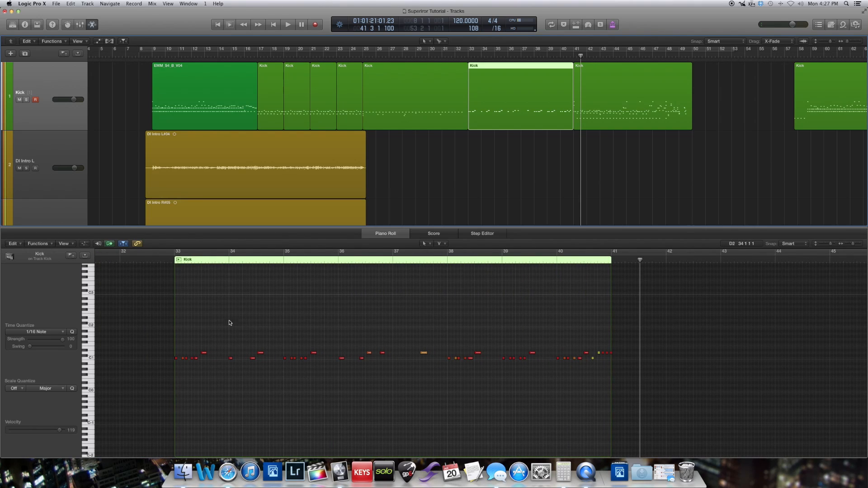
pyautogui.click(166, 259)
pyautogui.press('super+Down')
pyautogui.press('super+Down')
pyautogui.press('super+Right')
pyautogui.press('super+Right')
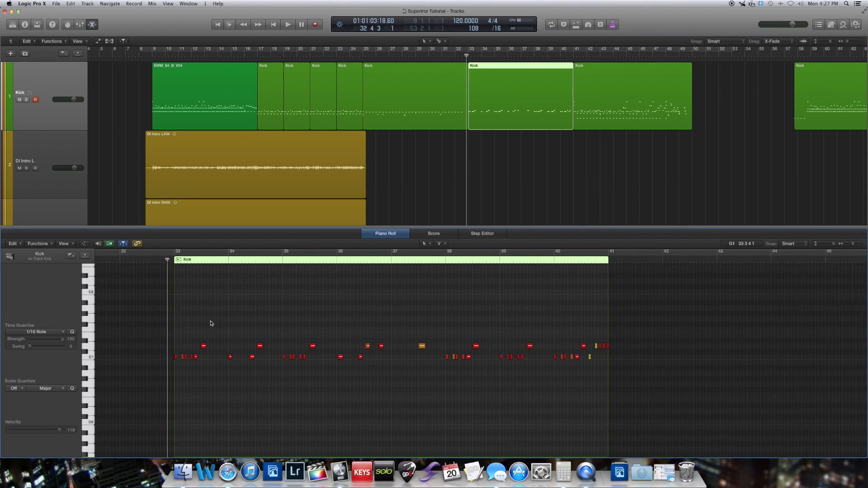
pyautogui.press('super+Right')
pyautogui.press('super+Right')
pyautogui.press('super+Right')
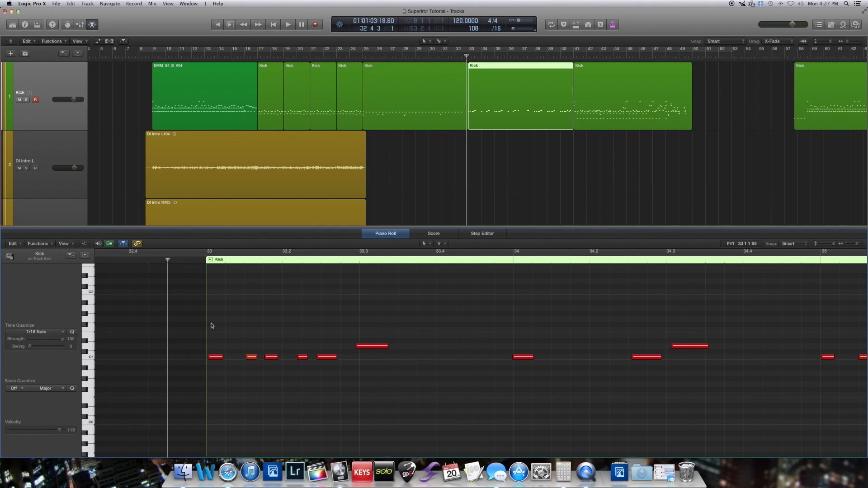
pyautogui.moveTo(211, 360); pyautogui.dragTo(244, 356)
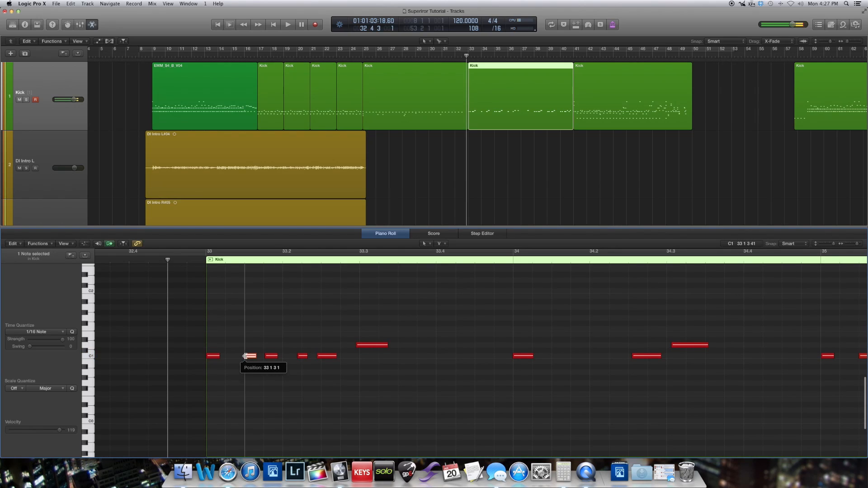
pyautogui.click(265, 359)
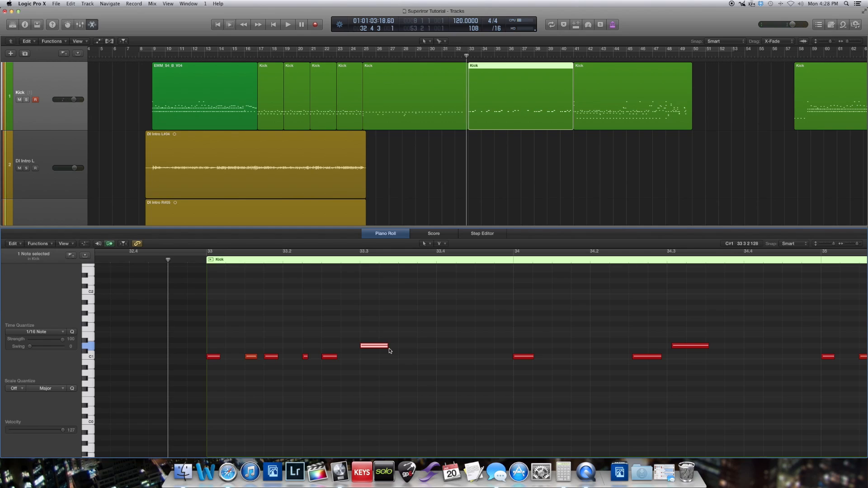
# Step: Shorten the snare note at 33 3 1 and play the corrected bar
pyautogui.click(180, 261)
pyautogui.press('space')
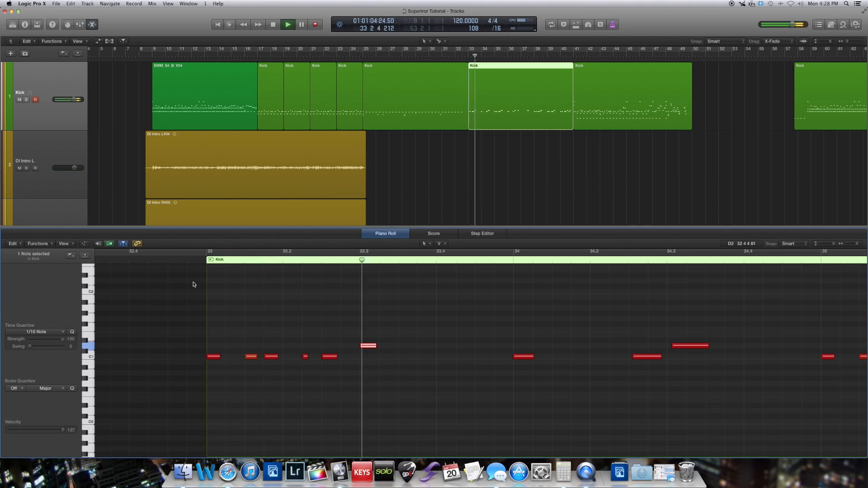
pyautogui.press('space')
# Step: Align the bar 34 snare to 34 3 1 and the kick to 34 2 3, shorten the kick note, and play them
pyautogui.moveTo(497, 347); pyautogui.dragTo(493, 347)
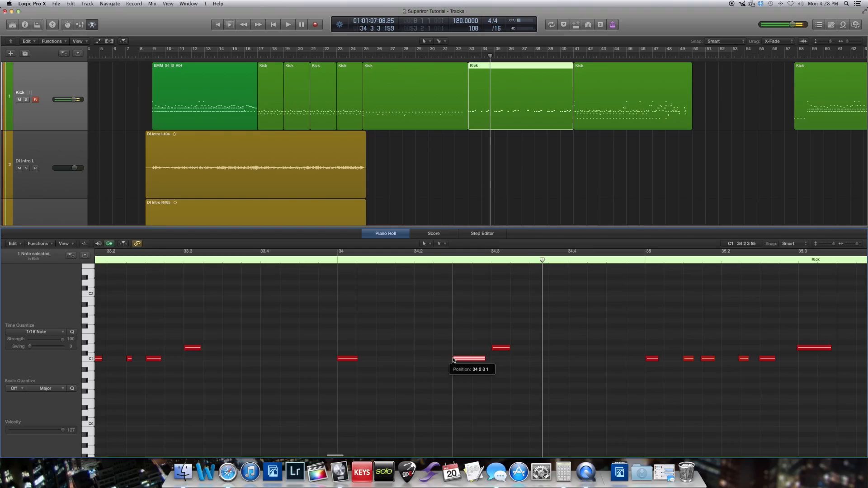
pyautogui.moveTo(485, 360); pyautogui.dragTo(459, 353)
pyautogui.click(407, 258)
pyautogui.press('space')
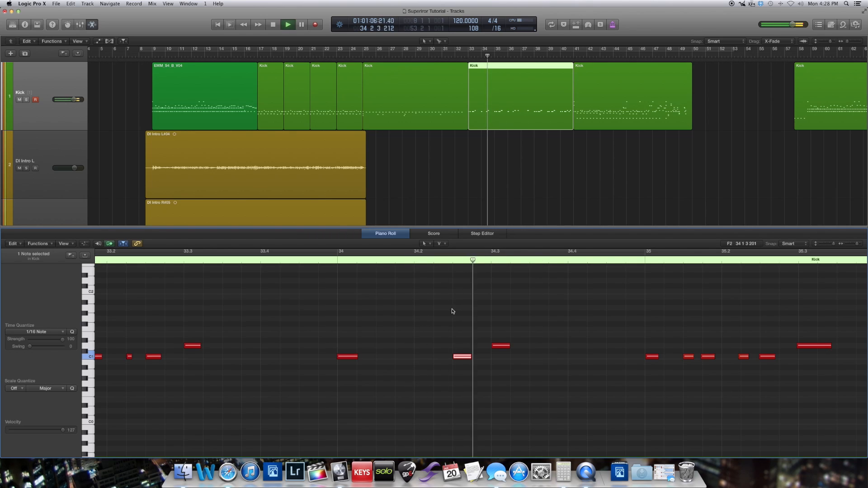
# Step: Copy the C1 kick note at 33 1 1 down to G#0 at 33 1 1, 34 1 1 and 35 1 1, and play the result
pyautogui.press('super+Left')
pyautogui.press('super+Left')
pyautogui.press('super+Left')
pyautogui.press('super+Left')
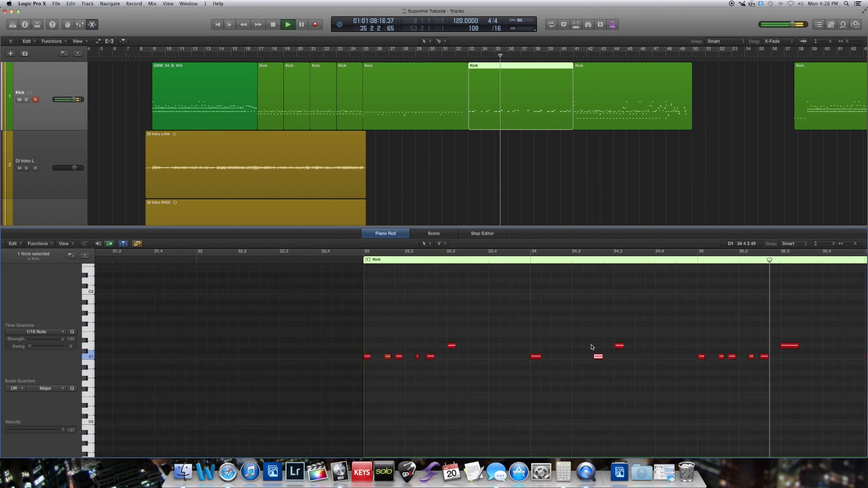
pyautogui.hscroll(10, 592, 348)
pyautogui.hscroll(-3, 338, 352)
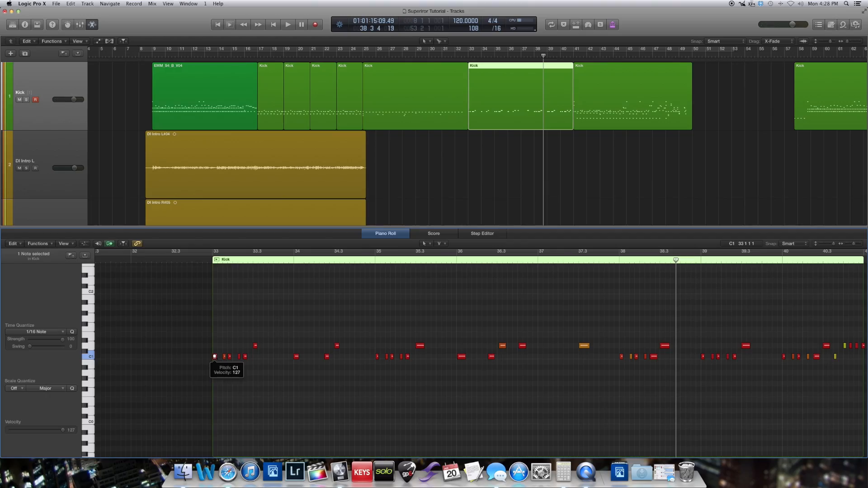
pyautogui.moveTo(215, 357); pyautogui.dragTo(378, 379)
pyautogui.click(198, 262)
pyautogui.press('space')
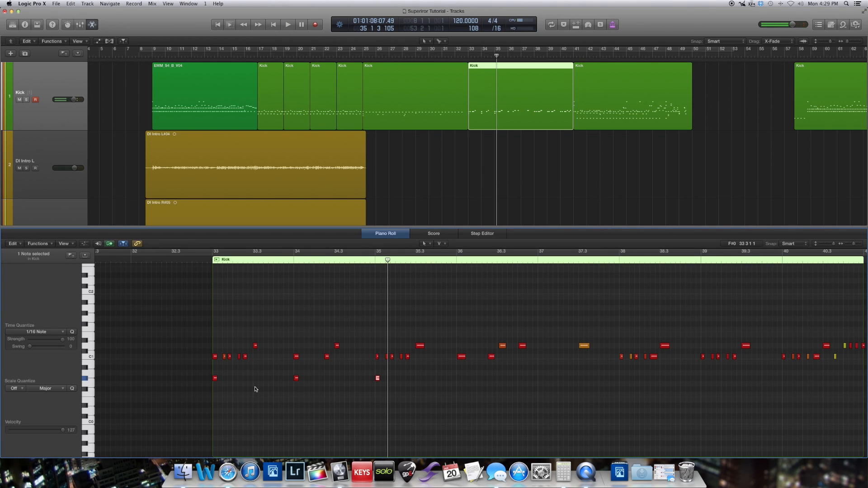
# Step: Add G#0 copies at 33 2 1, 33 3 1 and 33 4 1, and play the pattern
pyautogui.hscroll(-1, 215, 381)
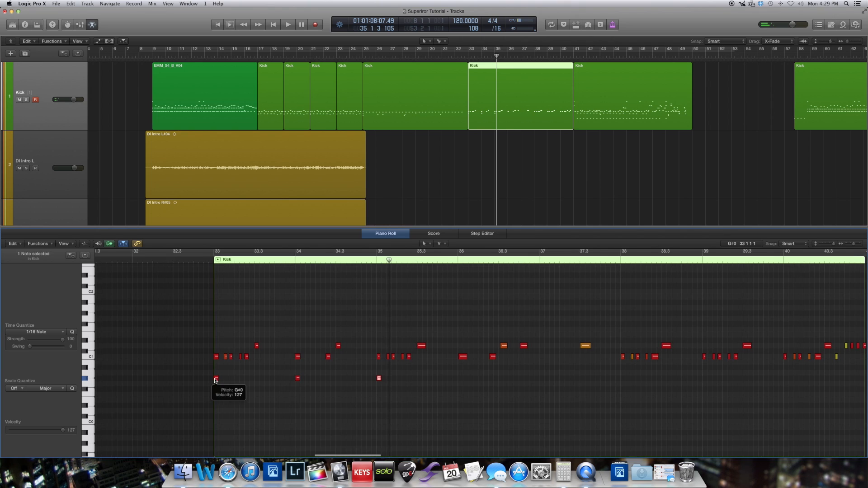
pyautogui.moveTo(216, 381); pyautogui.dragTo(236, 385)
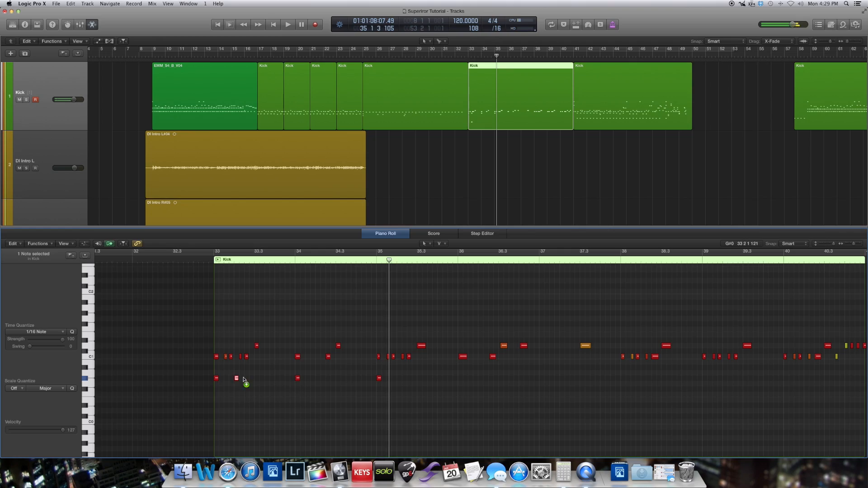
pyautogui.moveTo(243, 379); pyautogui.dragTo(277, 379)
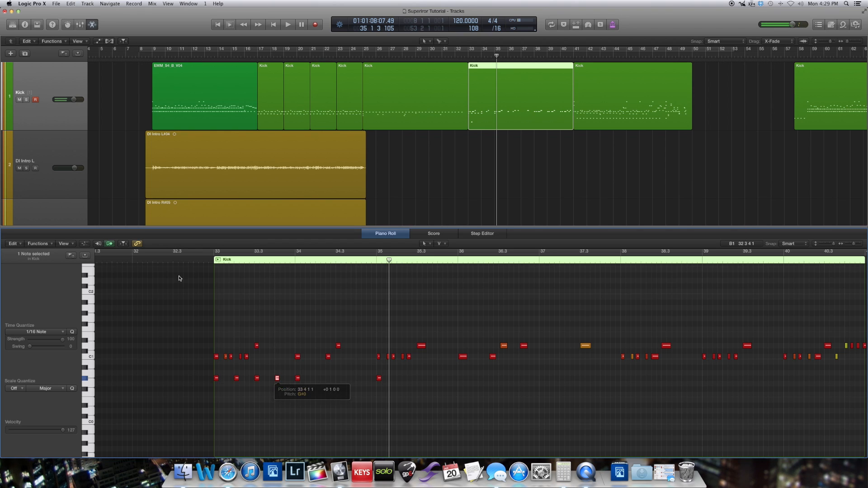
pyautogui.click(194, 262)
pyautogui.press('space')
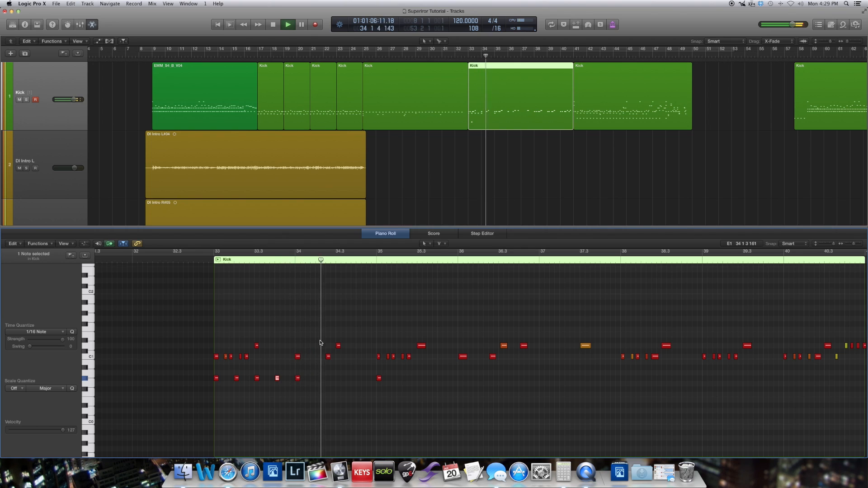
pyautogui.press('space')
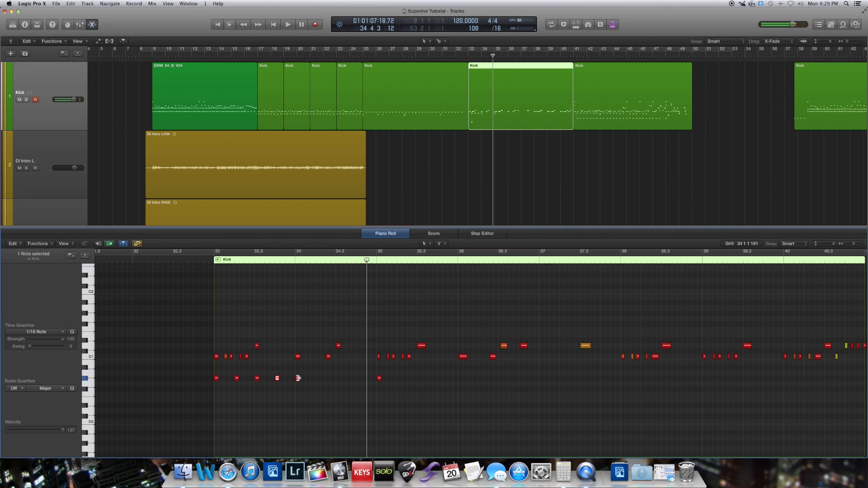
# Step: Add G#0 copies at 34 2 1, 34 3 1 and 34 4 1, and lower the G#0 notes at 33 1 1 and 35 1 1 to G0
pyautogui.moveTo(313, 380); pyautogui.dragTo(318, 379)
pyautogui.moveTo(323, 381); pyautogui.dragTo(360, 383)
pyautogui.click(200, 260)
pyautogui.press('space')
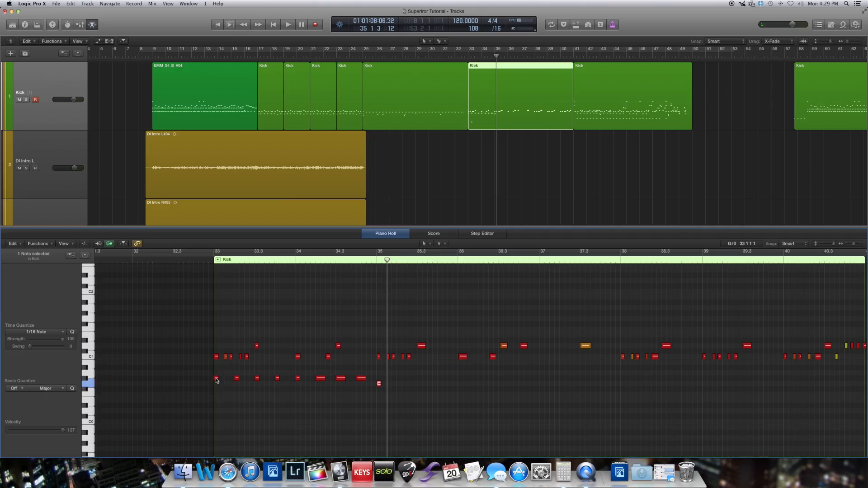
pyautogui.moveTo(216, 382); pyautogui.dragTo(217, 384)
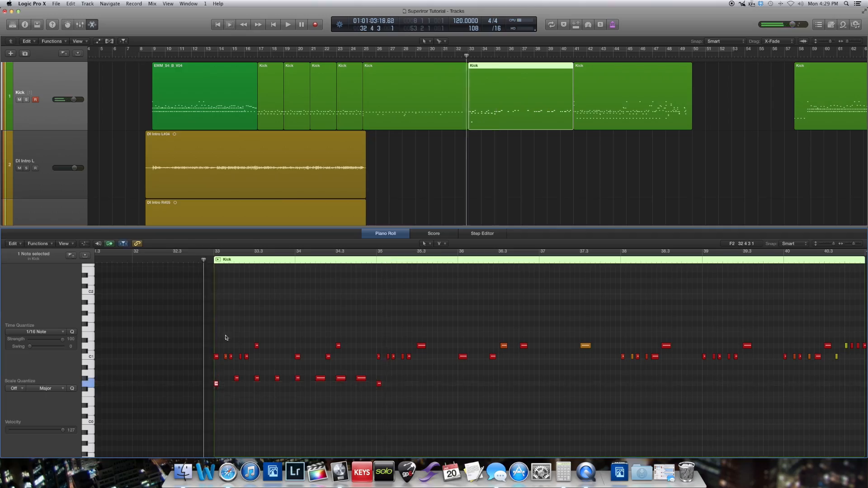